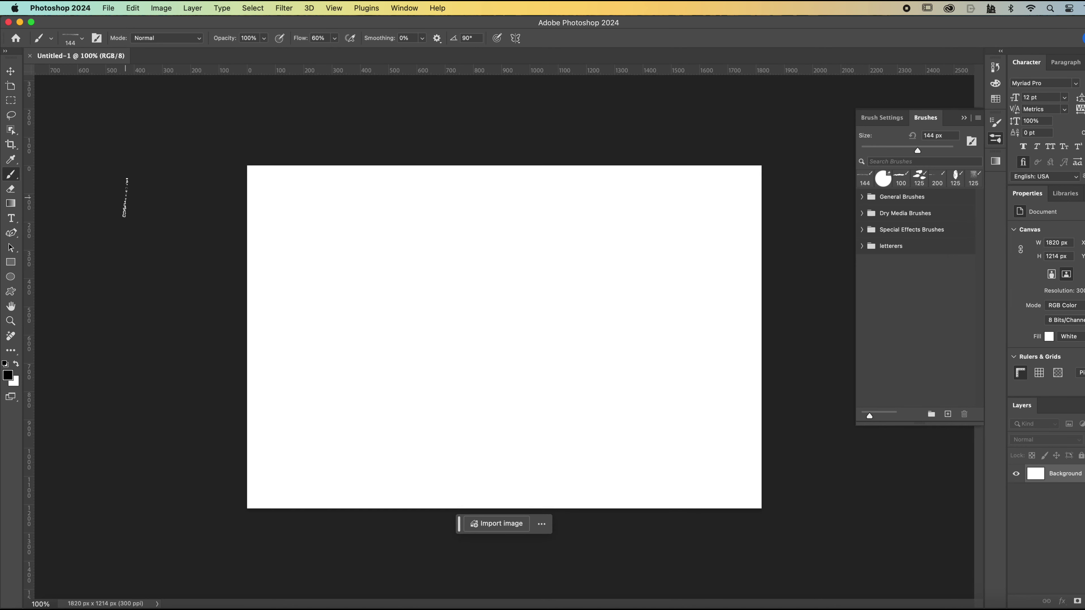
Choose '2 - dreamy house.png' for import into the blank 1820 × 1214 px canvas
click(124, 188)
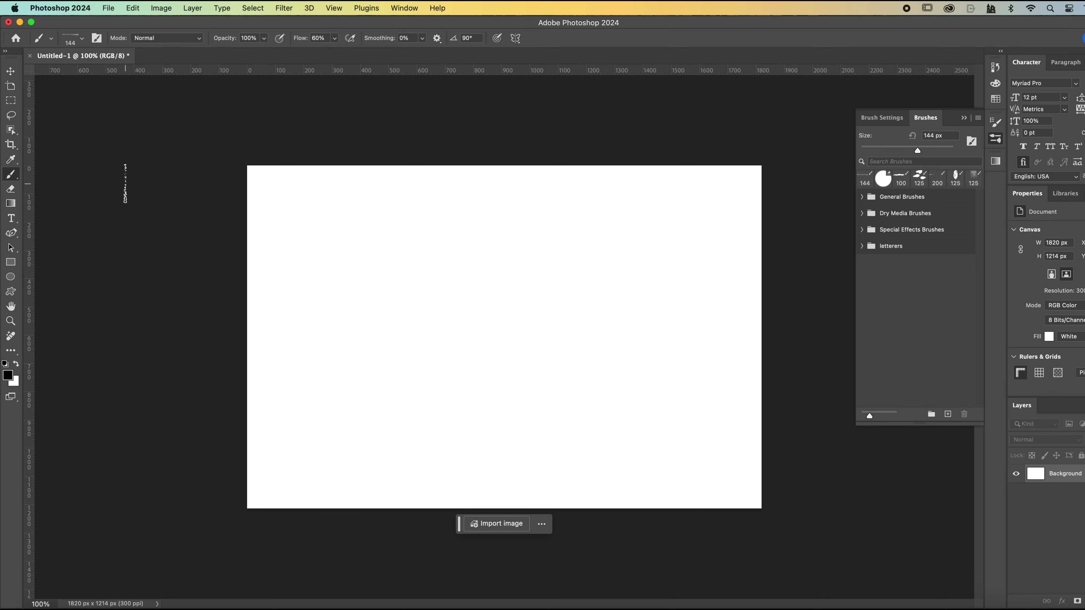
click(488, 526)
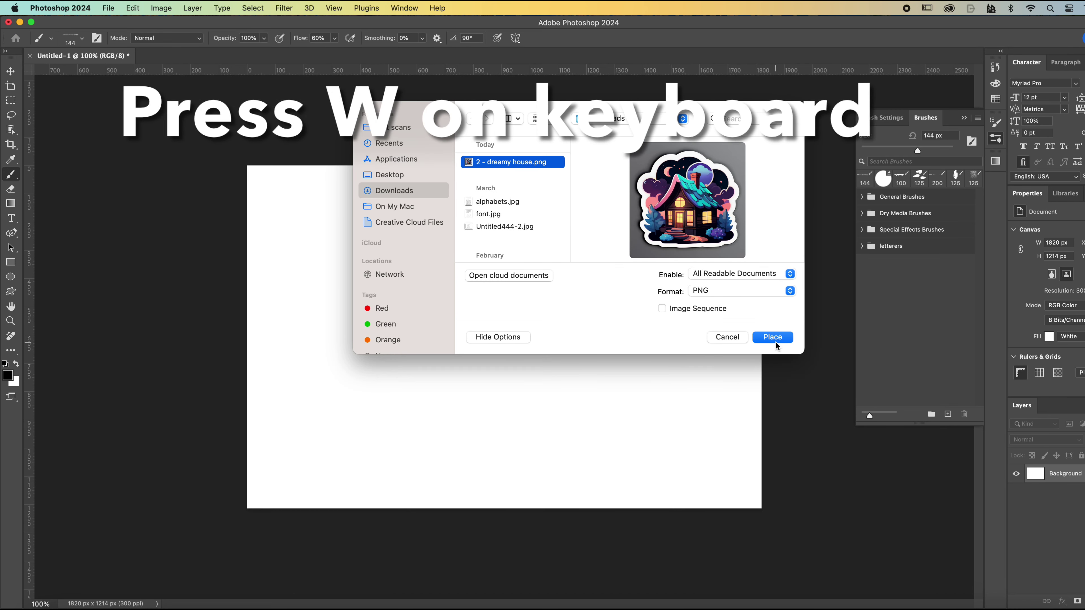
Place the dreamy house PNG and commit it as a smart object layer
click(773, 337)
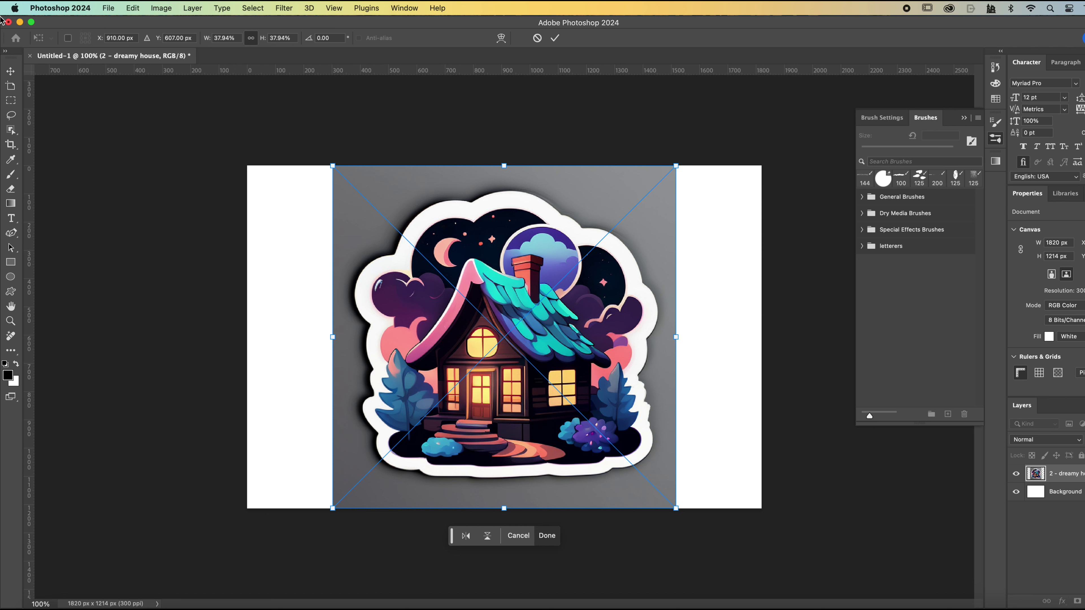
mouse_move(11, 71)
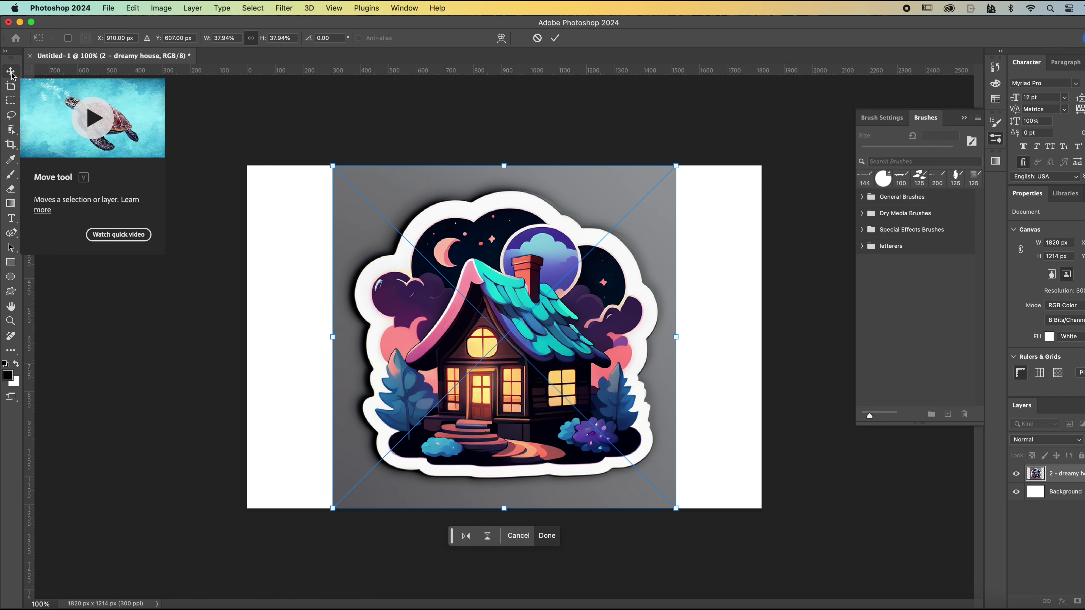
click(11, 73)
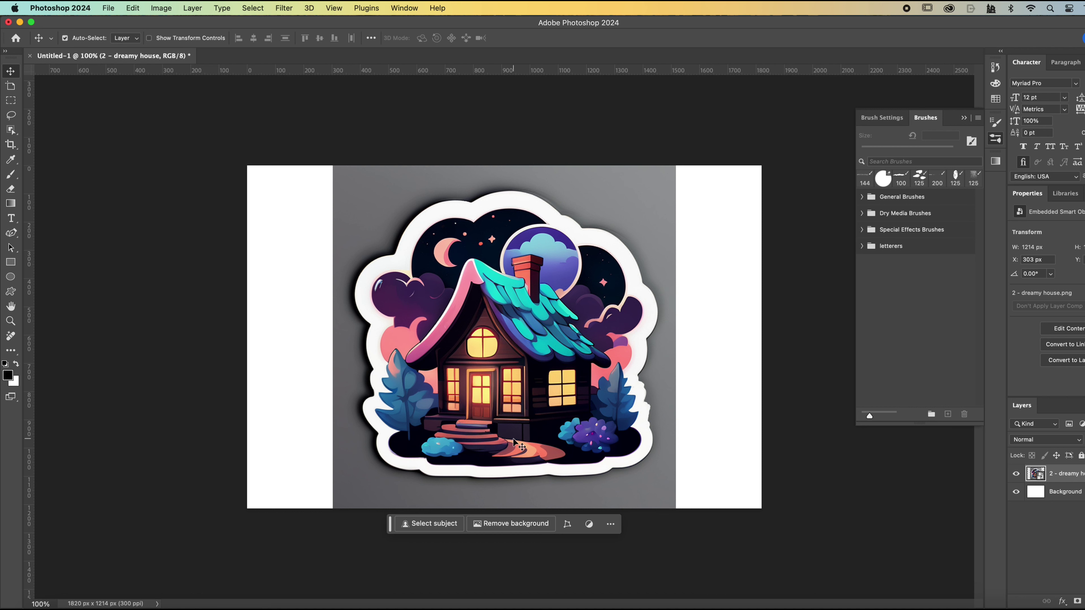
Remove the grey backdrop from the house layer and hide the white Background layer
click(528, 528)
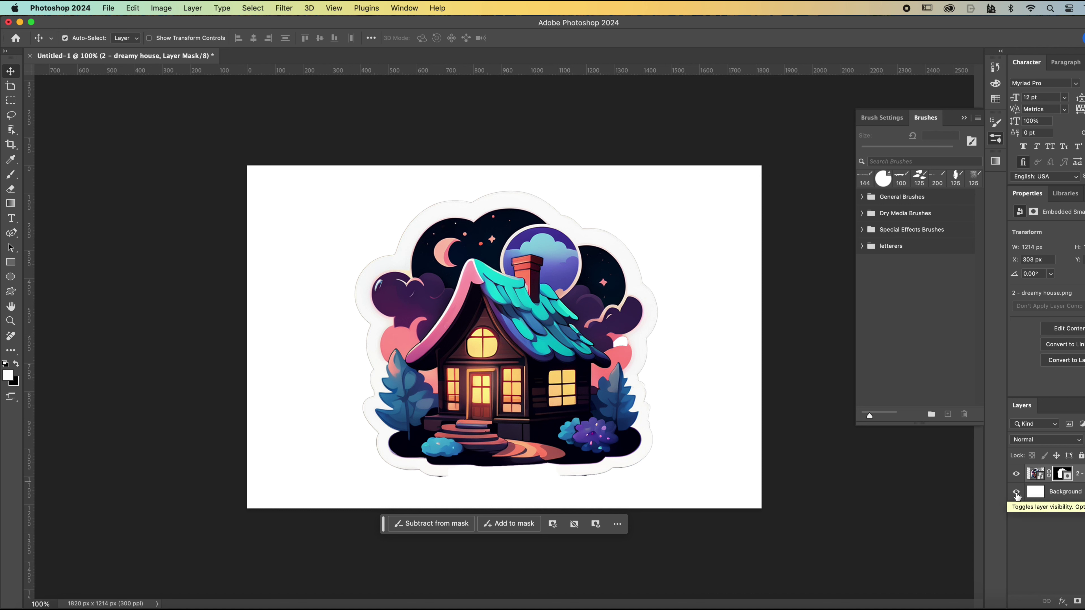
click(1016, 492)
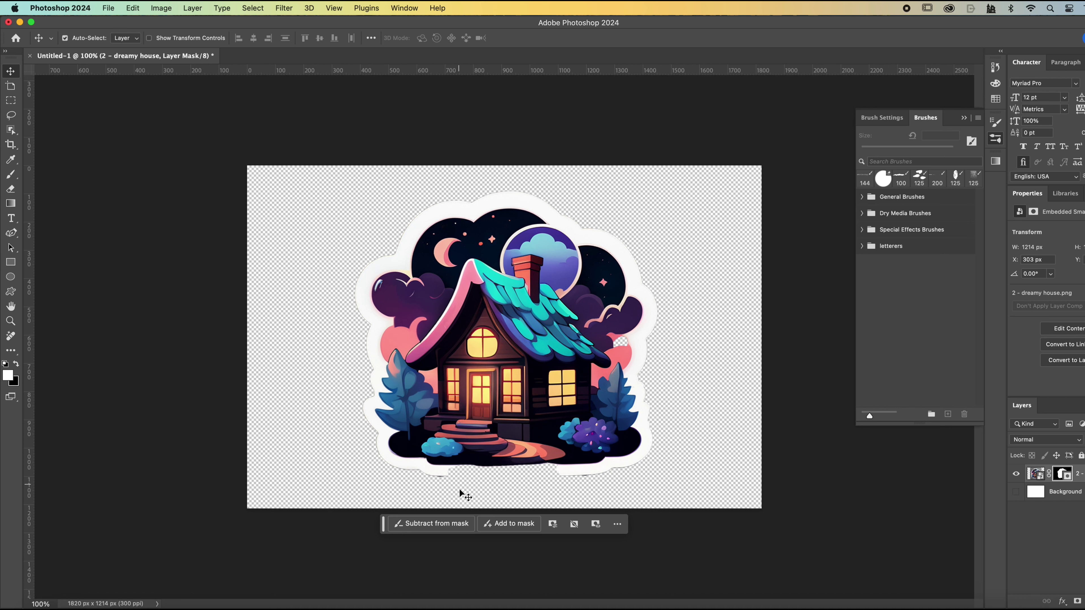
Target the house layer's mask for painting and zoom in on the sticker
click(497, 528)
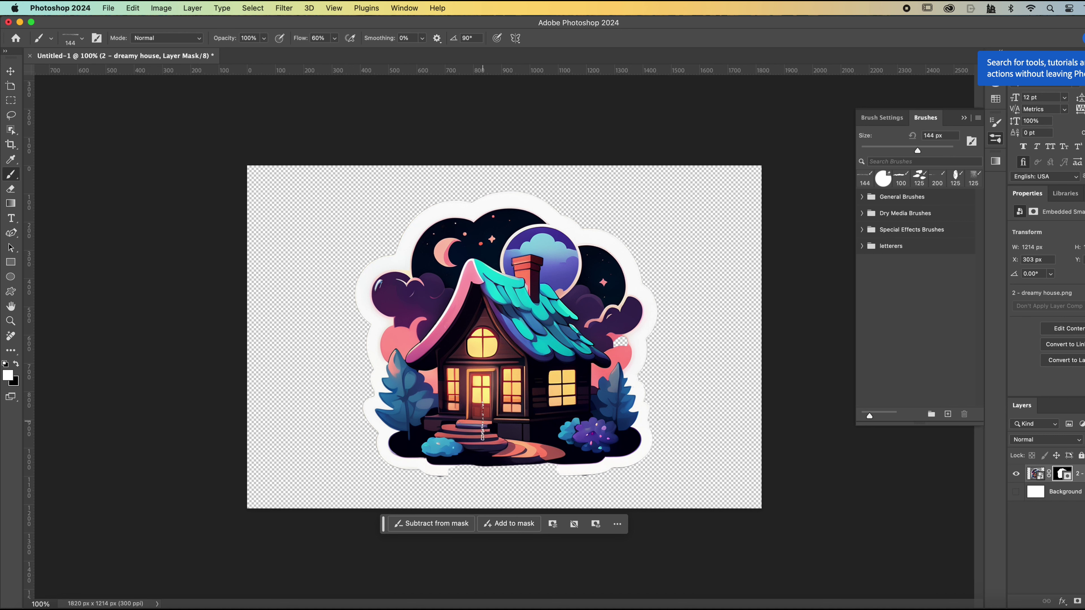
key(super+equal)
scroll(485, 412, up, 1)
scroll(485, 413, up, 1)
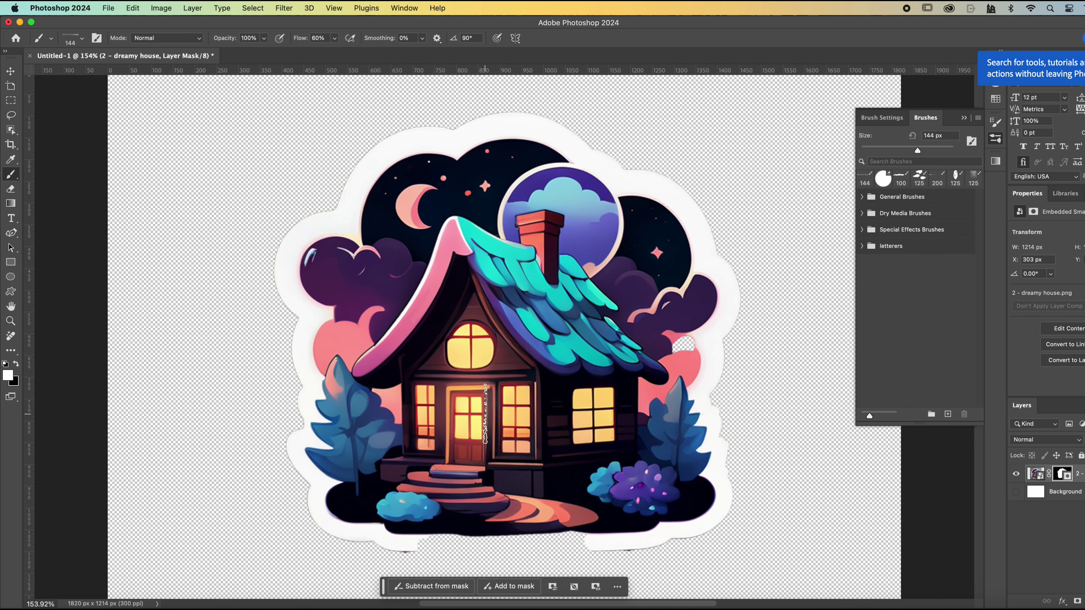
scroll(485, 413, up, 1)
scroll(485, 413, up, 1)
scroll(485, 413, down, 2)
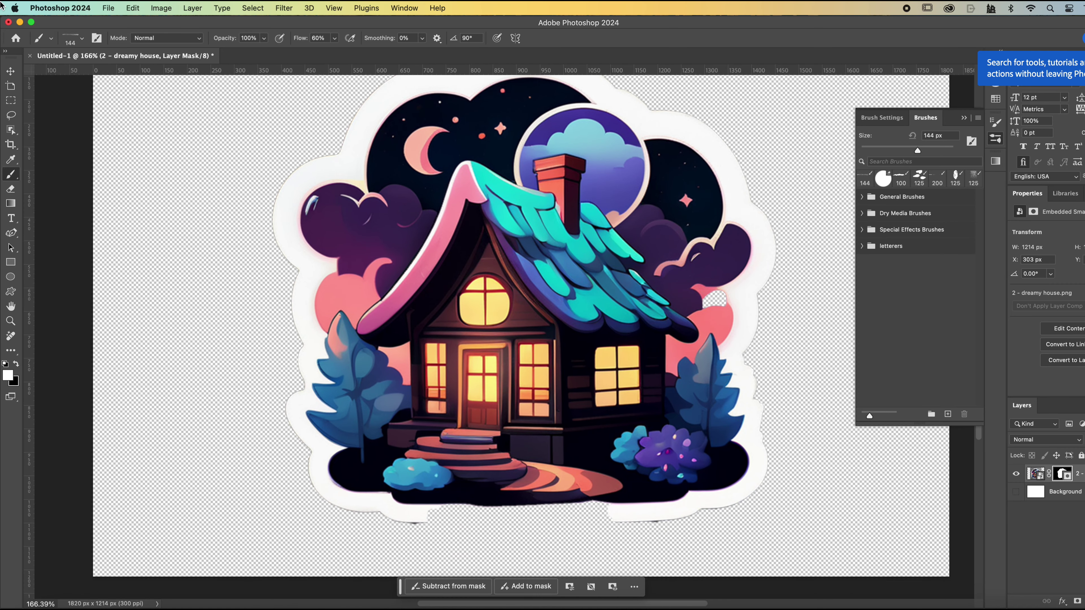
Pick the Hard Round brush preset and shrink it to 39 px
click(81, 40)
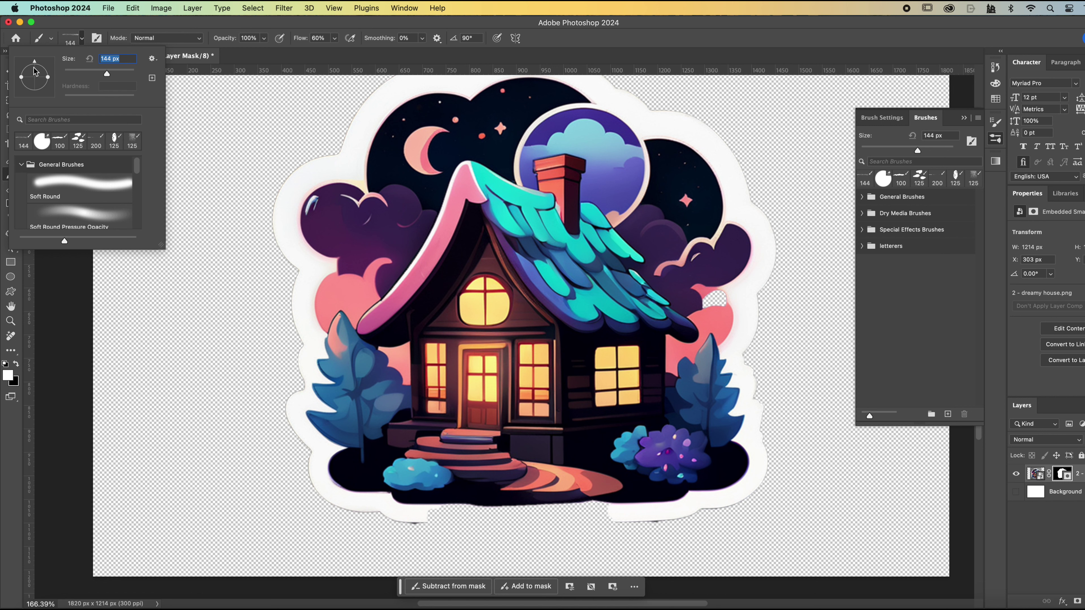
scroll(72, 200, down, 2)
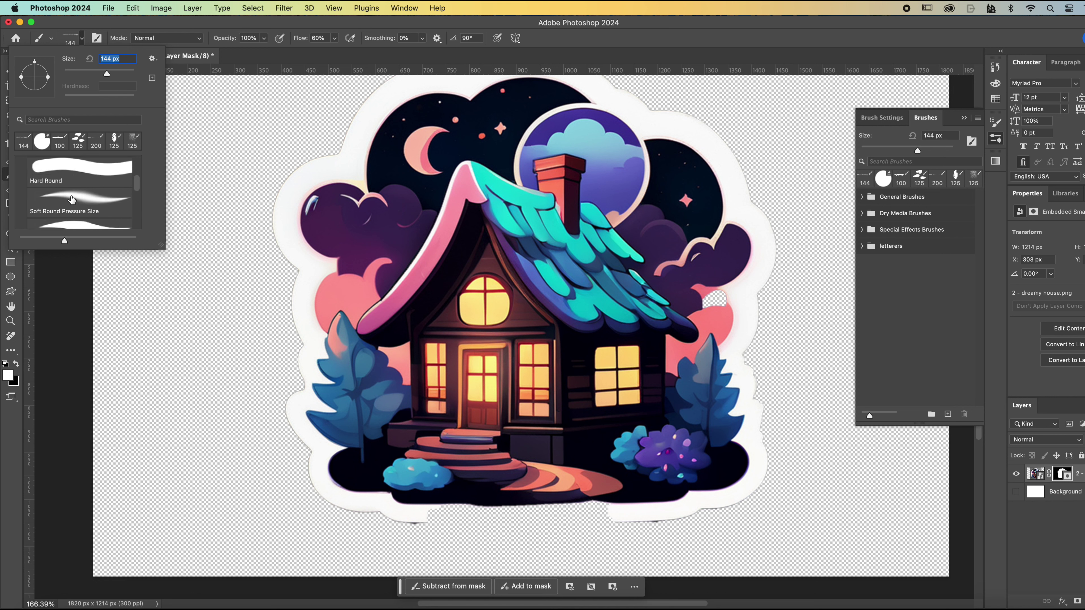
scroll(72, 200, down, 2)
scroll(72, 200, down, 2)
scroll(72, 200, down, 2)
scroll(72, 200, up, 2)
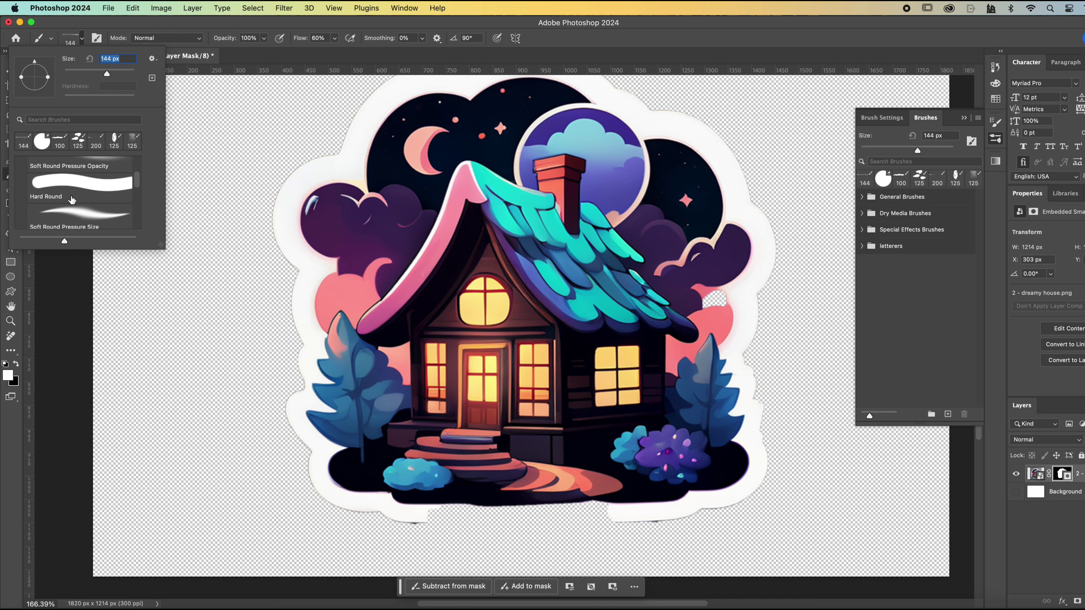
click(62, 187)
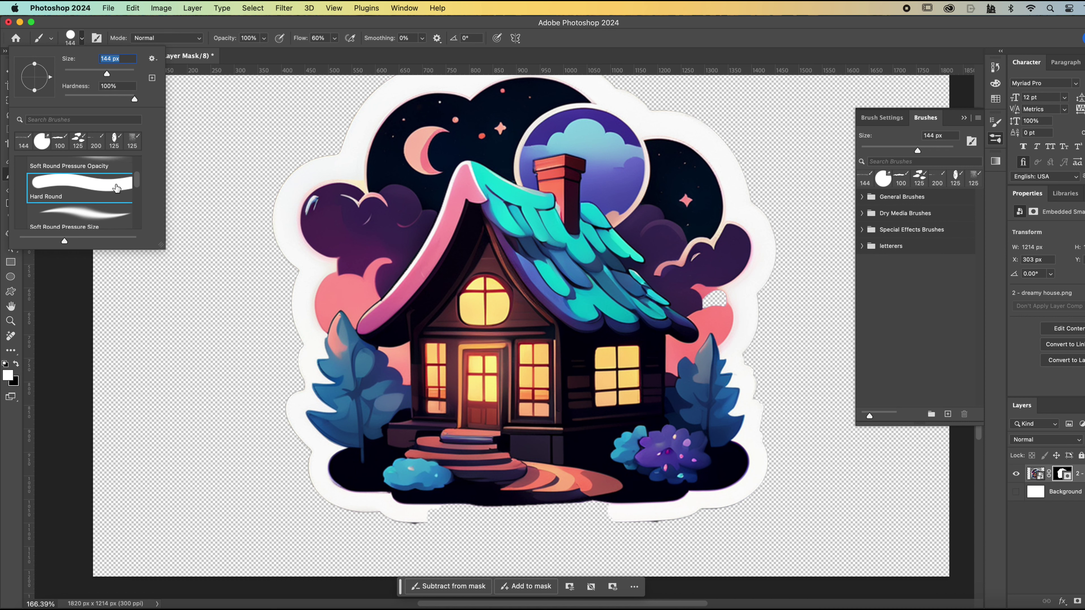
drag(105, 77, 78, 74)
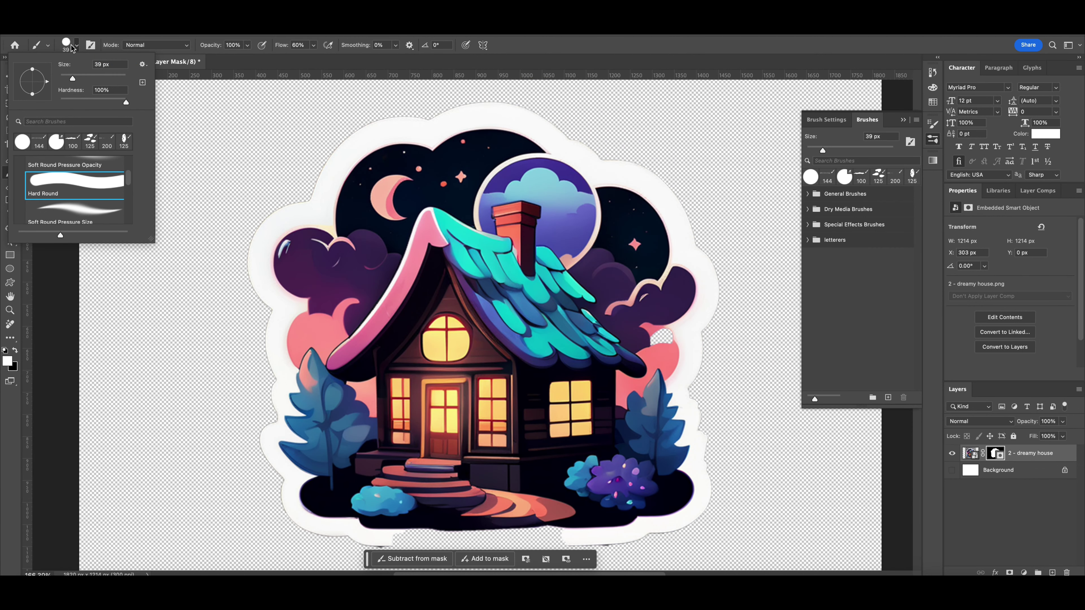
Paint white on the mask to restore the sticker's bottom white border
click(71, 276)
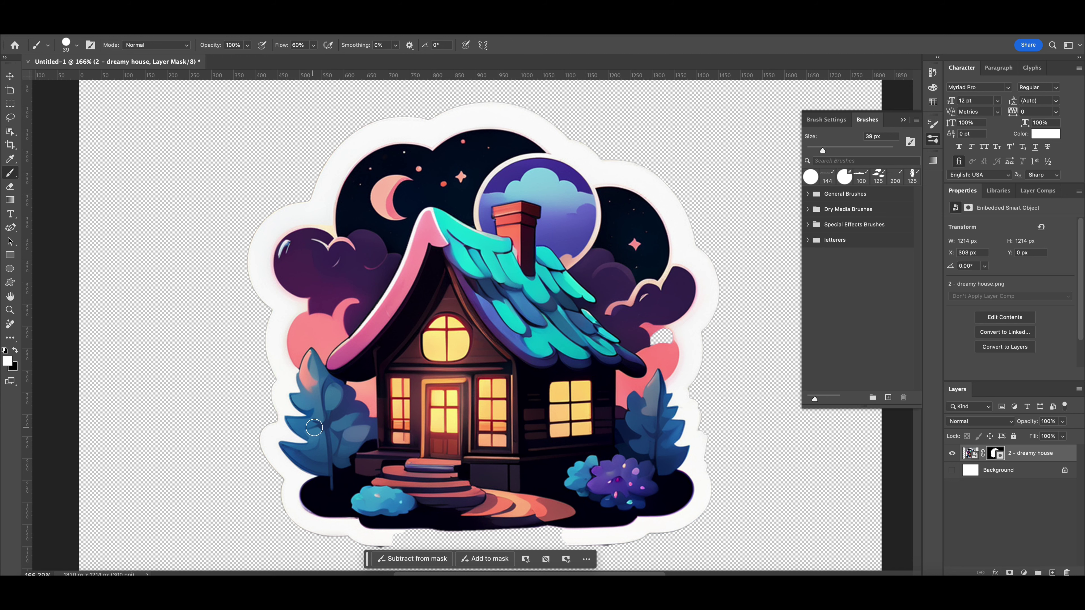
scroll(314, 427, down, 5)
scroll(314, 427, up, 3)
scroll(314, 428, up, 2)
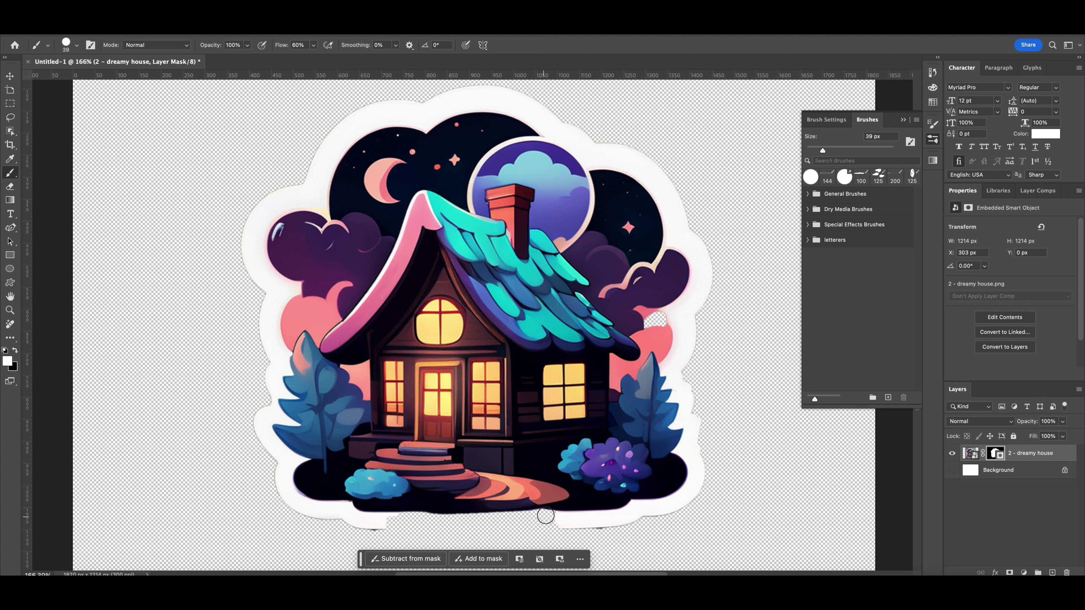
mouse_move(546, 516)
mouse_down()
mouse_move(521, 511)
mouse_move(500, 487)
mouse_up()
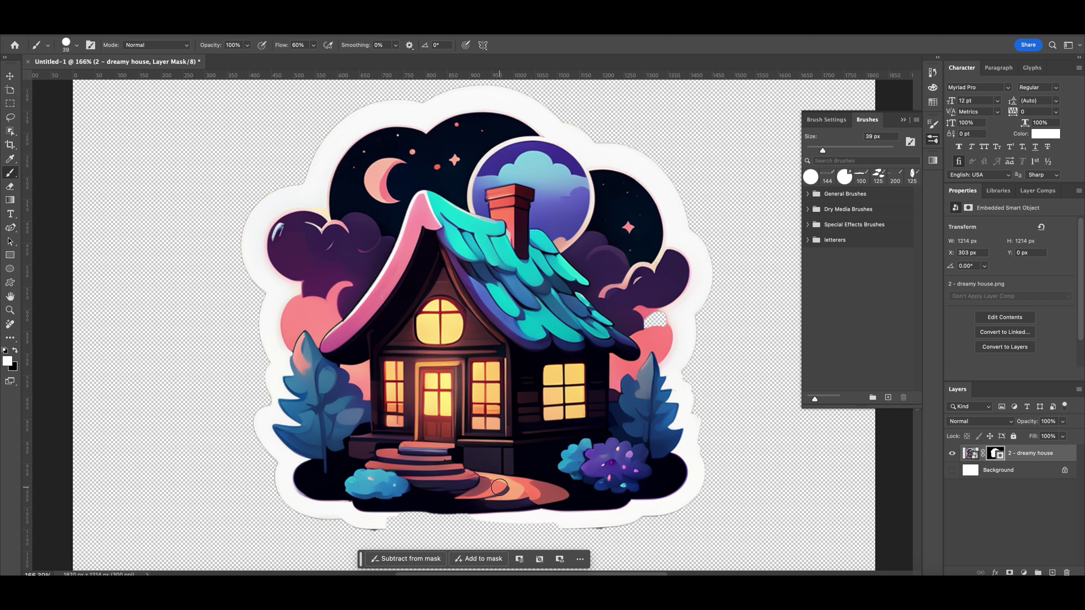
mouse_move(500, 487)
mouse_down()
mouse_move(382, 516)
mouse_move(557, 514)
mouse_move(376, 504)
mouse_move(405, 516)
mouse_move(568, 517)
mouse_move(368, 504)
mouse_move(391, 516)
mouse_move(498, 497)
mouse_up()
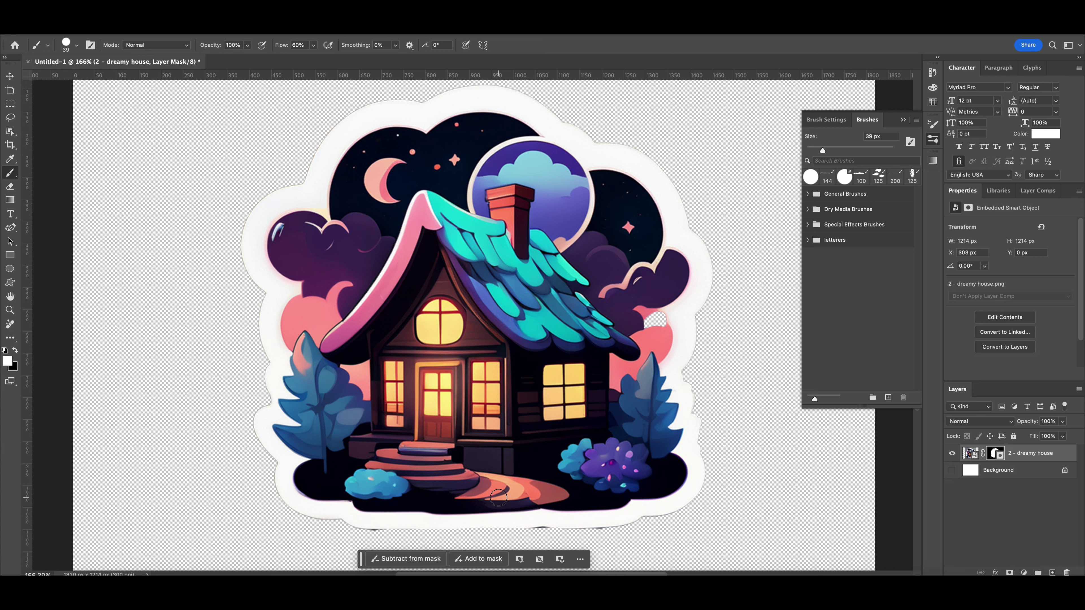
Switch to black and trim the mask below the sticker and along its lower-left edge
click(411, 556)
drag(290, 524, 355, 534)
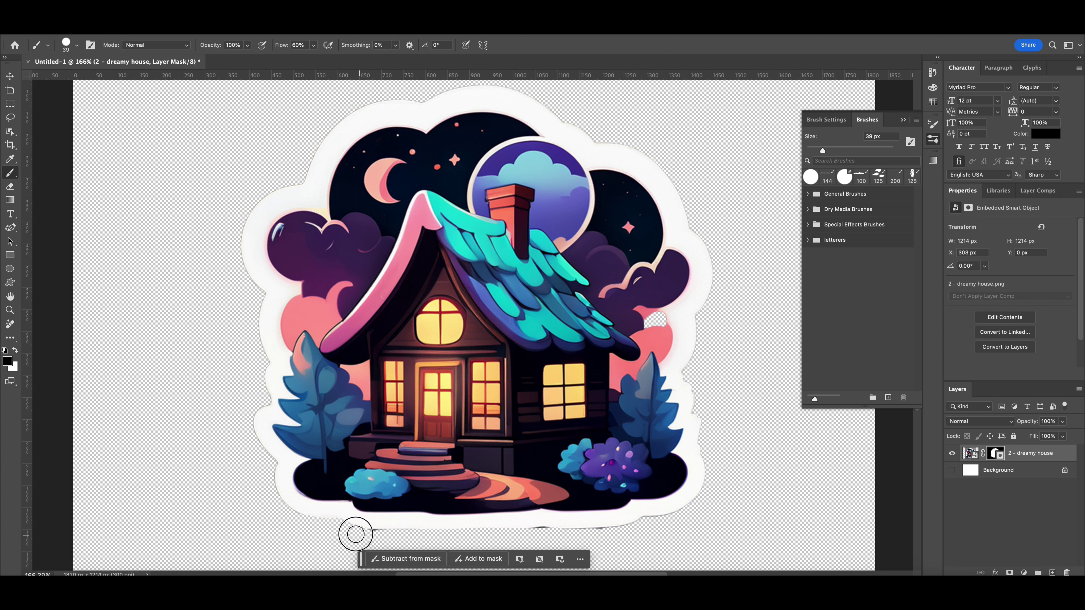
drag(356, 534, 283, 513)
mouse_move(528, 534)
mouse_down()
mouse_move(682, 522)
mouse_move(616, 530)
mouse_up()
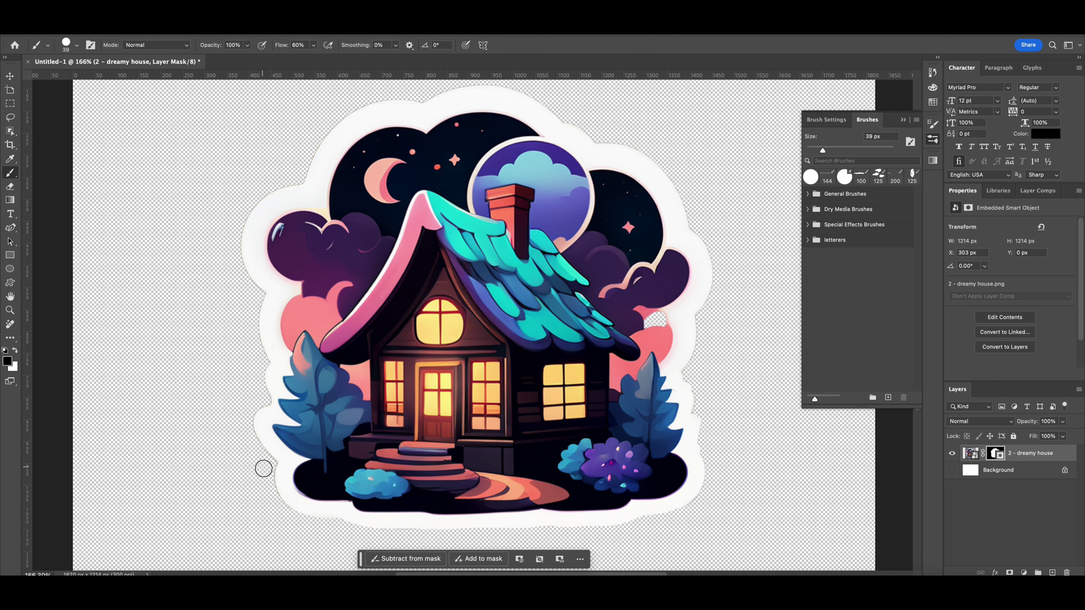
drag(263, 468, 274, 511)
click(74, 50)
Reduce the brush to 19 px and hide part of the left edge's white border
drag(73, 80, 66, 87)
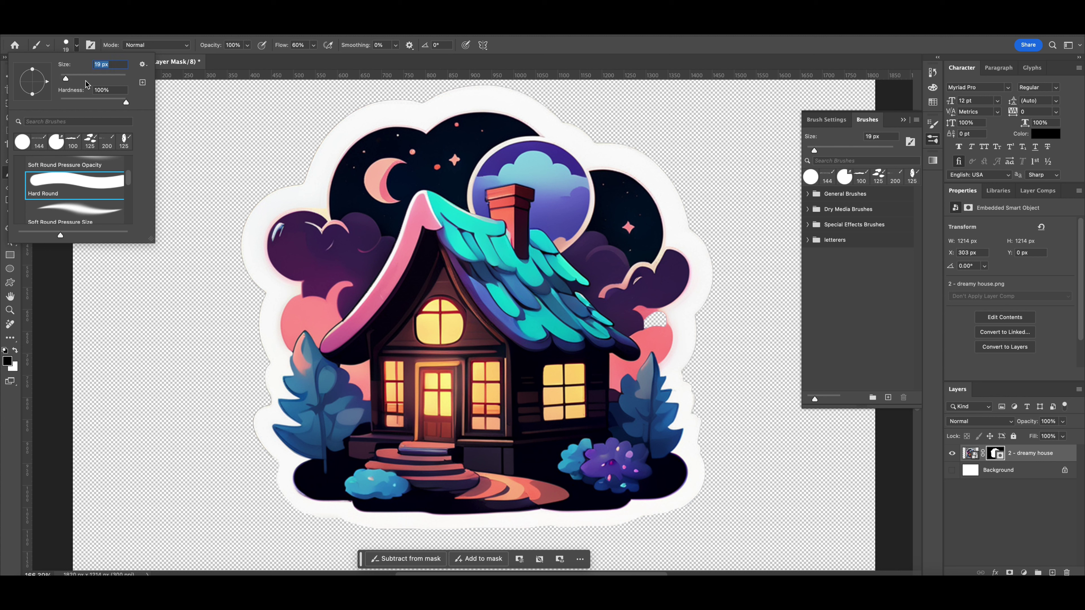
click(262, 460)
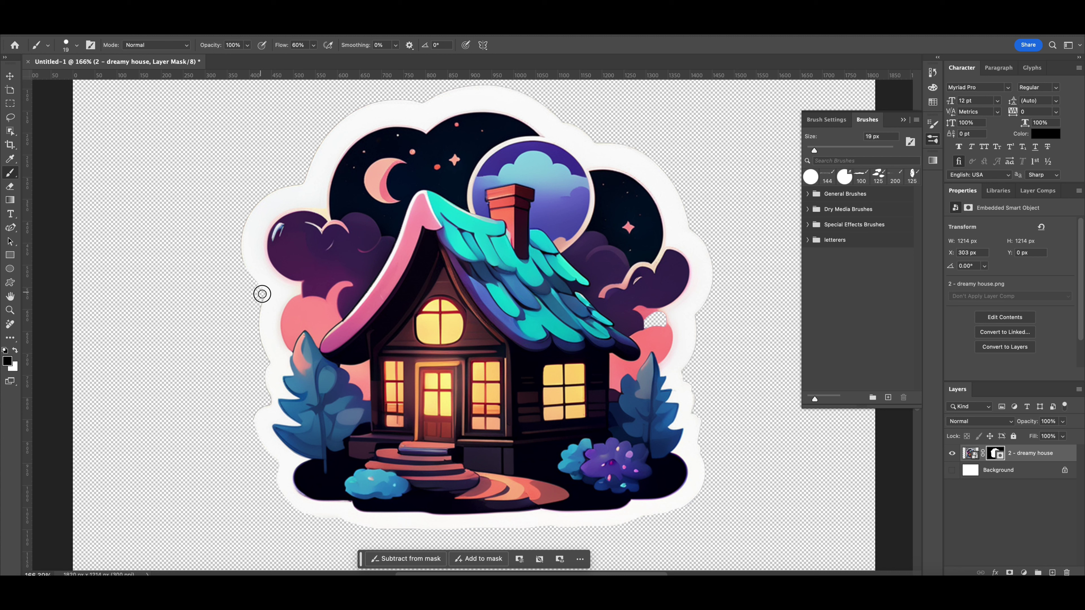
drag(262, 294, 255, 339)
Dismiss the stray right-click menus and swap the painting colour to white
right_click(258, 423)
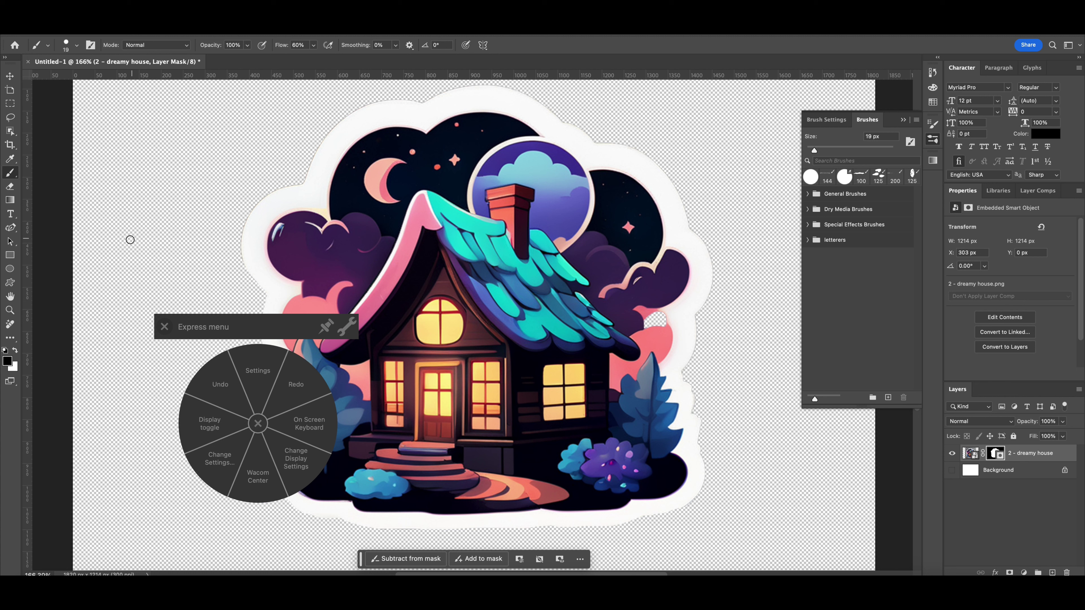
click(172, 326)
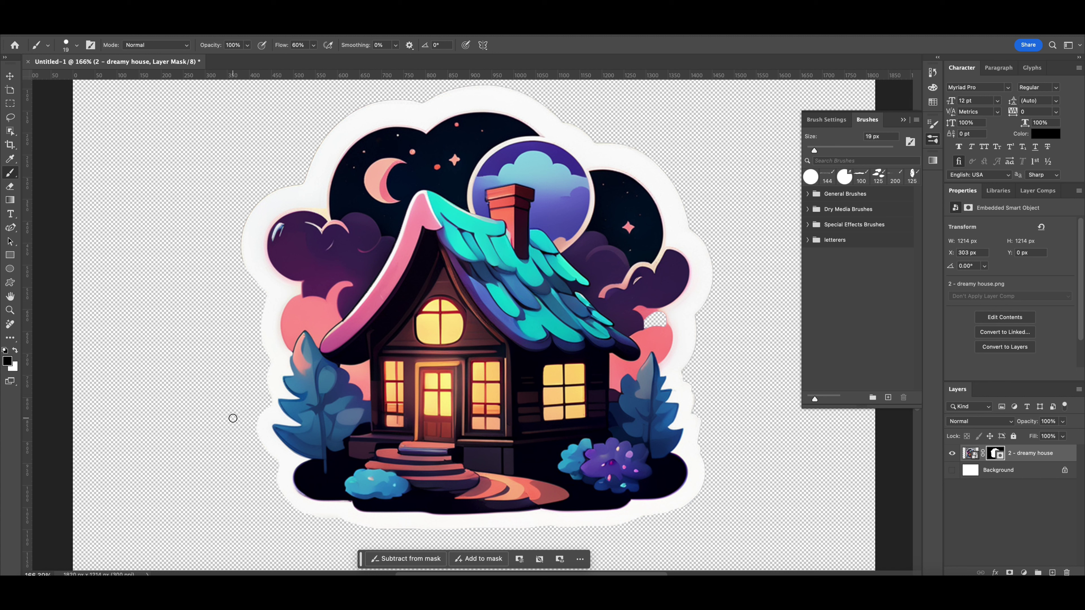
right_click(250, 382)
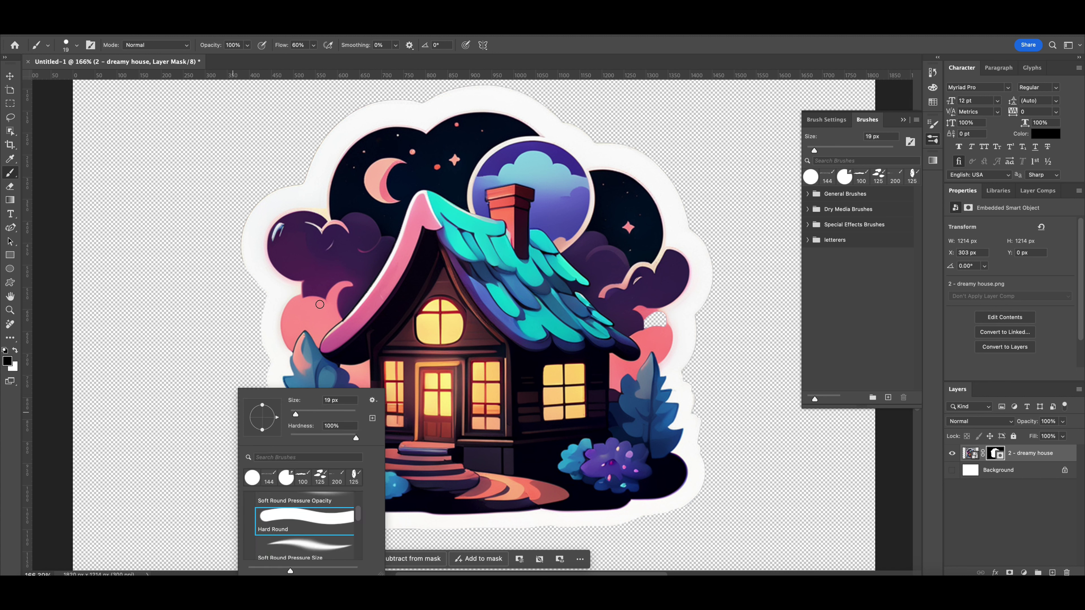
click(274, 309)
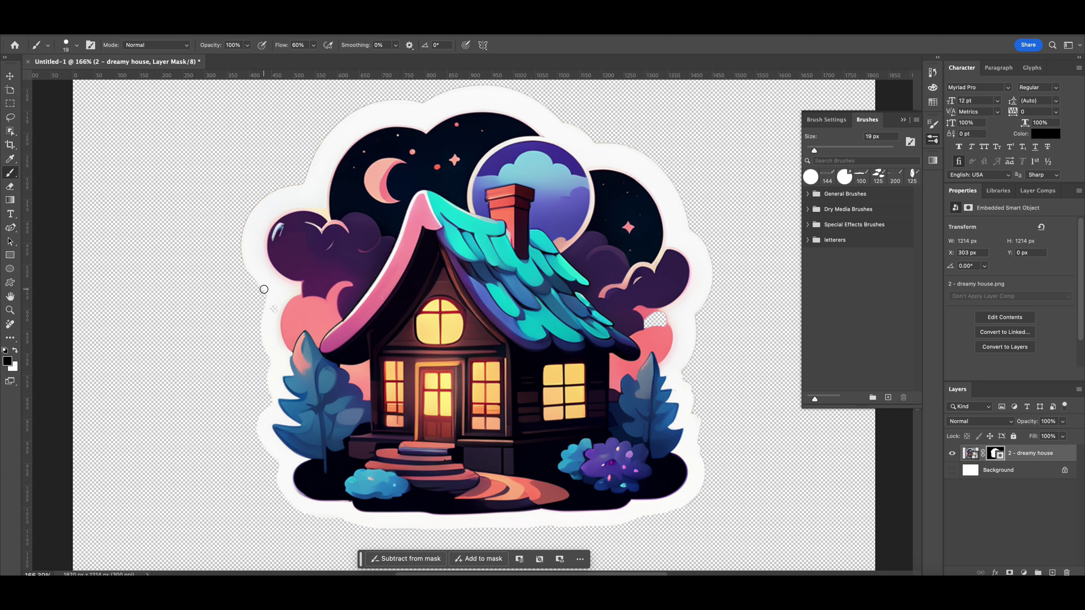
key(x)
Switch back to black and trim the upper-left border and top notch on the mask
click(389, 557)
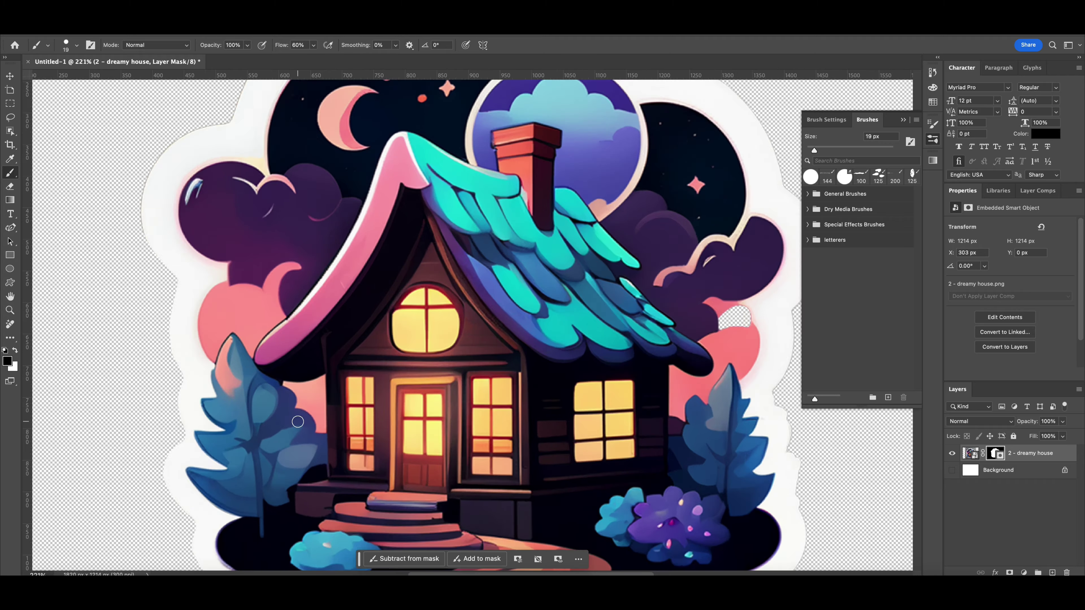
scroll(298, 421, up, 5)
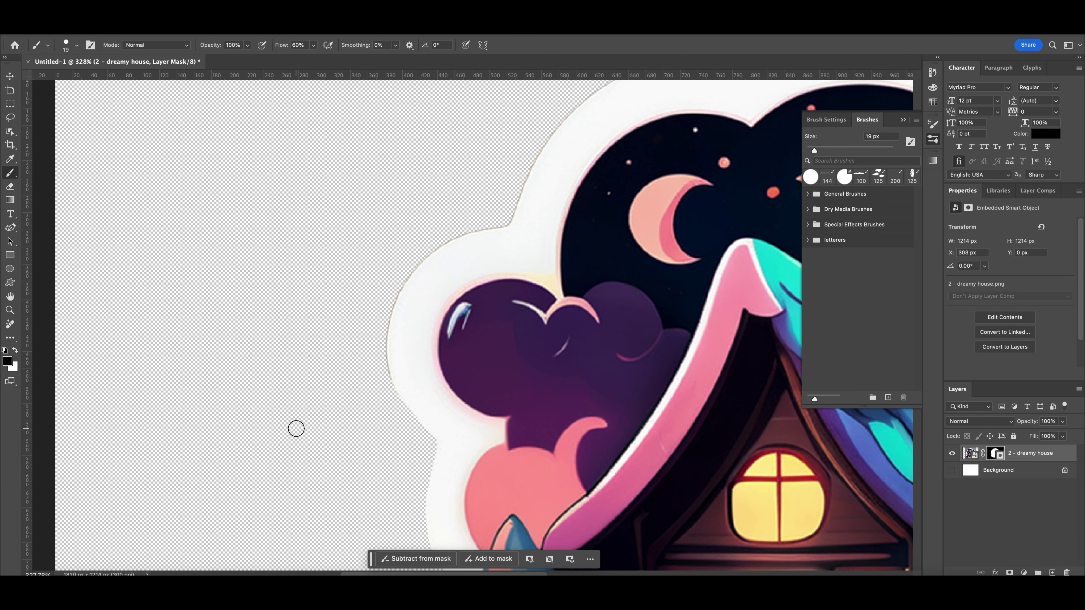
scroll(296, 429, right, 5)
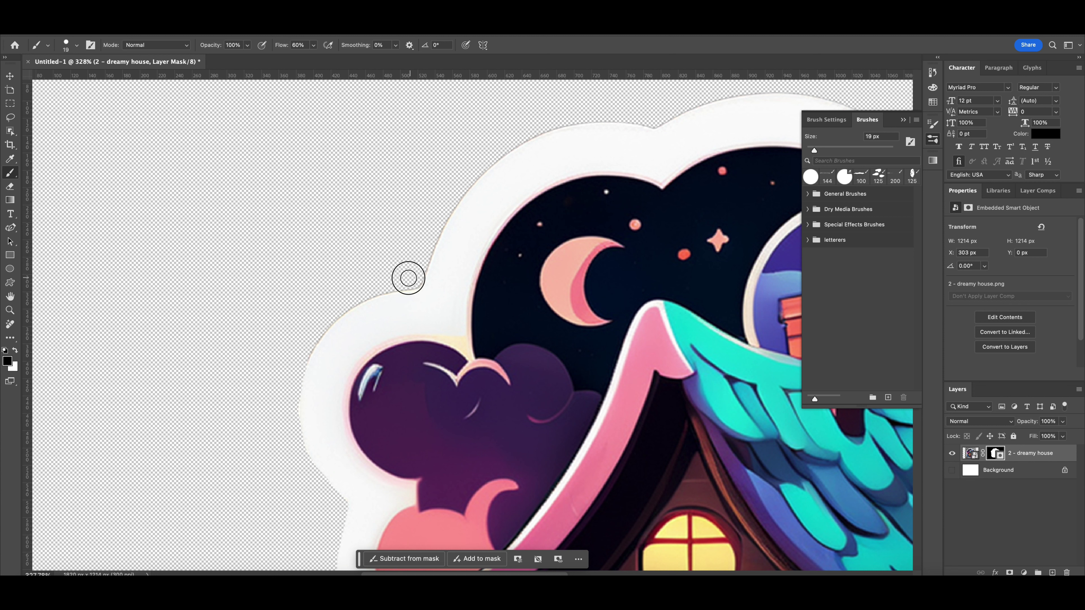
mouse_move(401, 284)
mouse_down()
mouse_move(330, 319)
mouse_move(401, 283)
mouse_move(334, 327)
mouse_move(291, 390)
mouse_move(295, 378)
mouse_up()
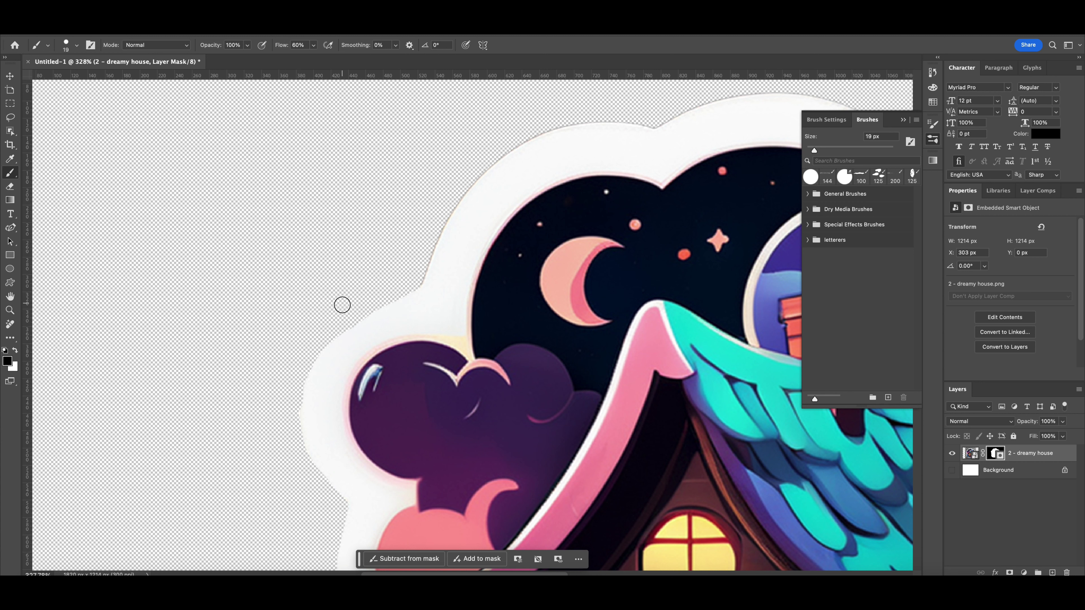
mouse_move(341, 305)
mouse_down()
mouse_move(327, 320)
mouse_move(353, 305)
mouse_move(320, 333)
mouse_move(293, 382)
mouse_move(286, 438)
mouse_move(289, 412)
mouse_move(297, 456)
mouse_move(293, 380)
mouse_move(291, 404)
mouse_up()
mouse_move(658, 109)
mouse_down()
mouse_move(649, 112)
mouse_move(657, 120)
mouse_move(591, 119)
mouse_move(510, 145)
mouse_move(394, 282)
mouse_move(416, 262)
mouse_move(407, 283)
mouse_up()
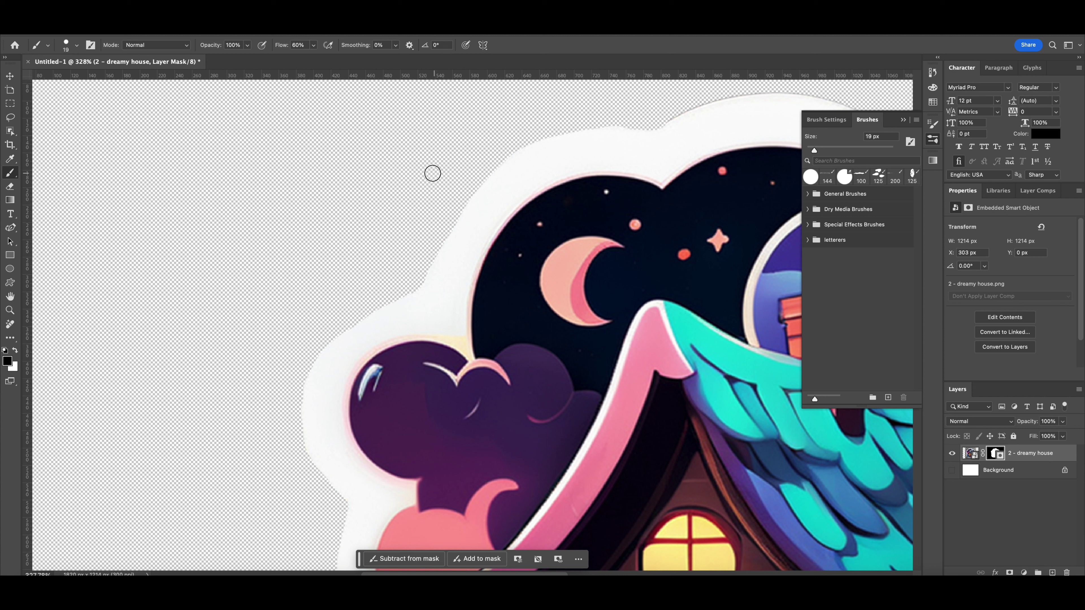
Trim the white border along the sticker's top edge
scroll(497, 179, right, 10)
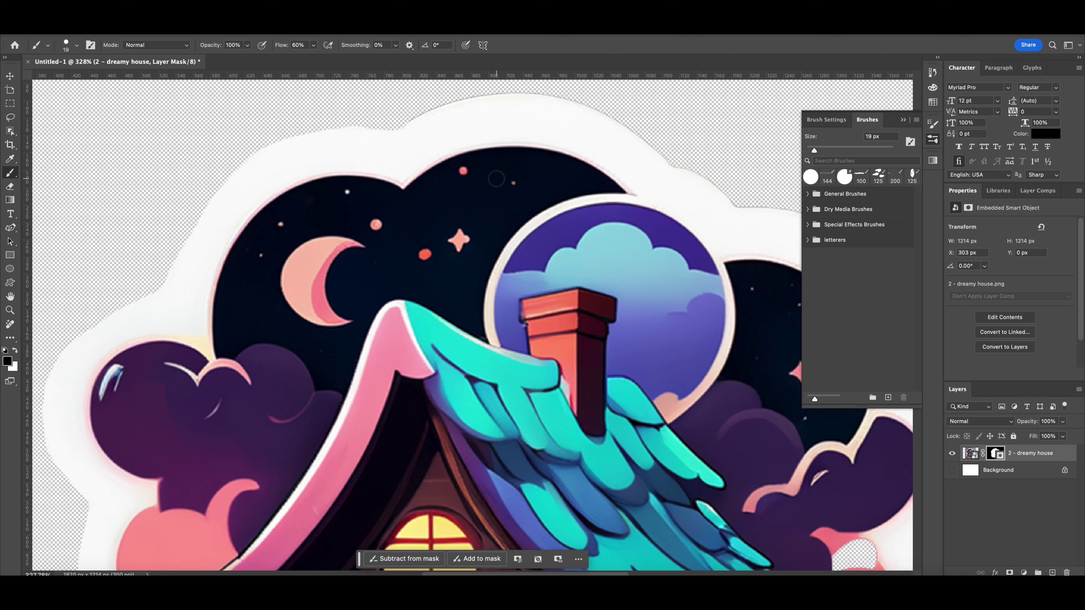
scroll(497, 179, up, 5)
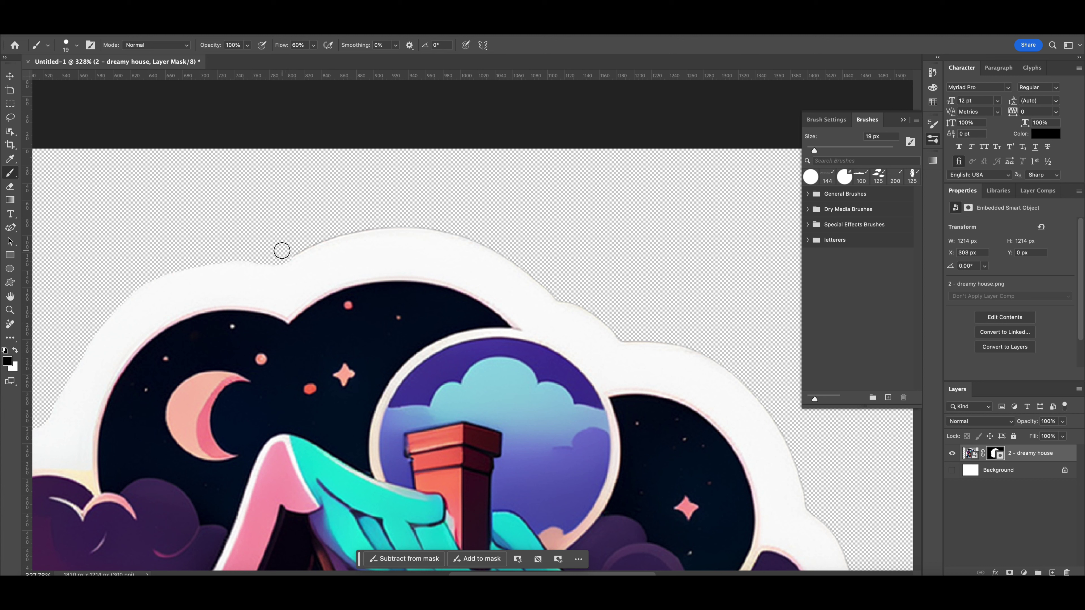
mouse_move(282, 250)
mouse_down()
mouse_move(322, 238)
mouse_move(496, 241)
mouse_up()
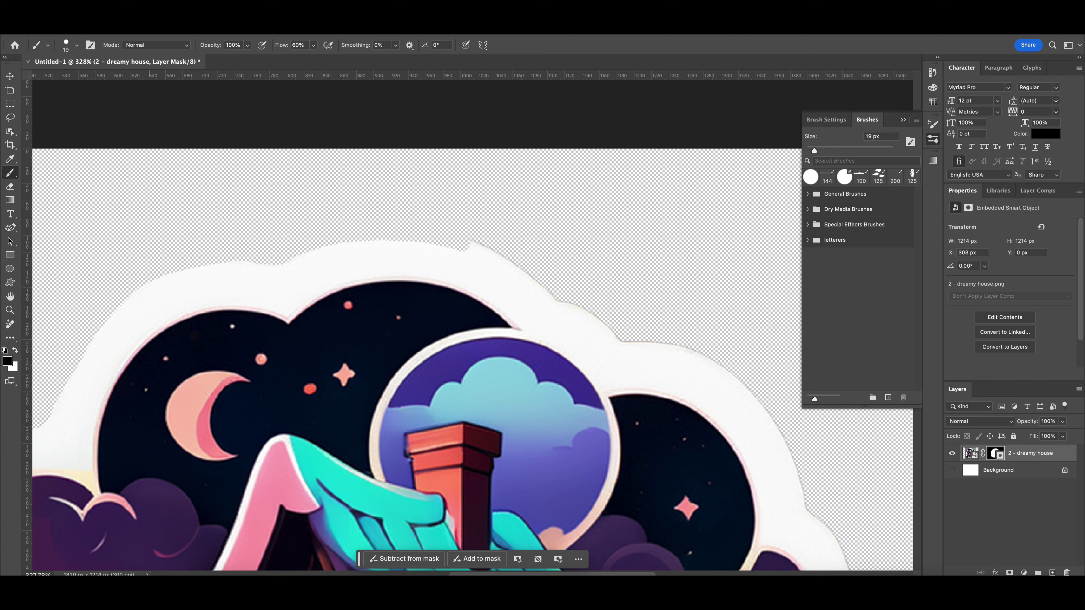
click(126, 32)
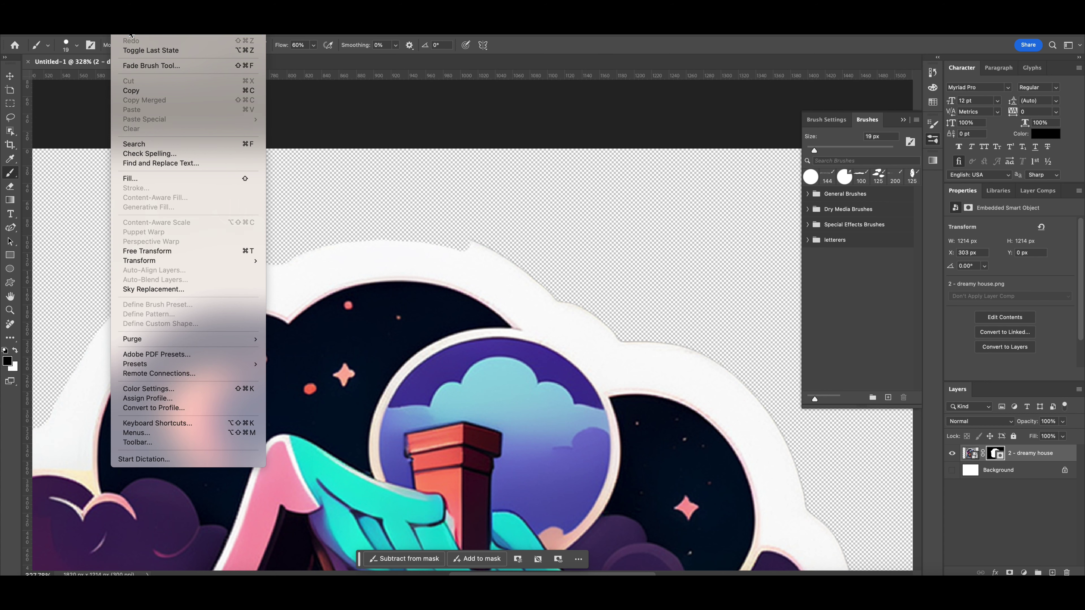
Undo the uneven stroke and repaint the top-edge border trim toward the right
click(131, 34)
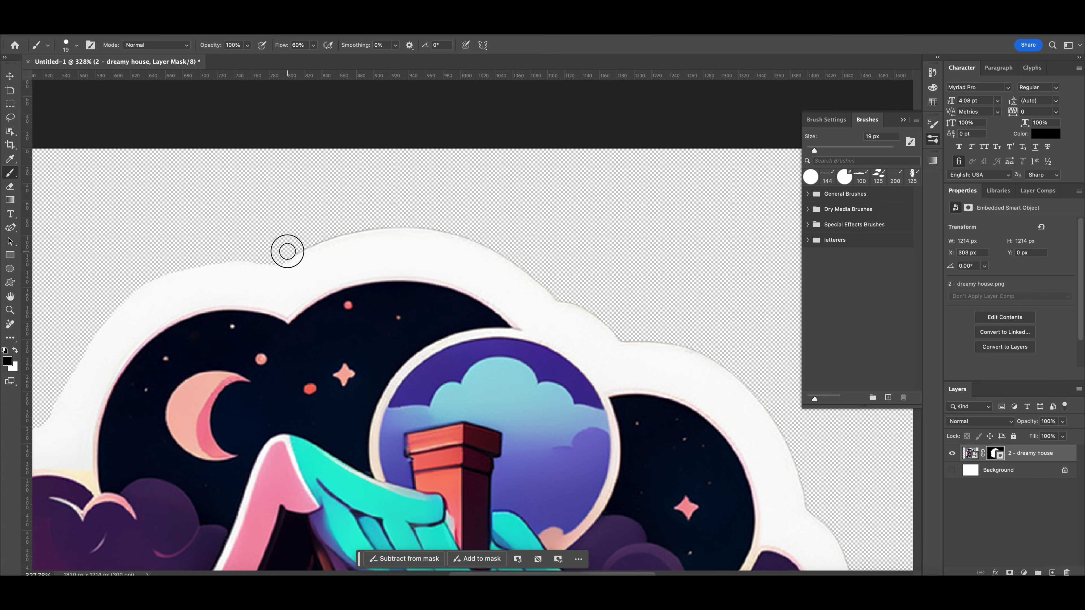
drag(338, 232, 528, 266)
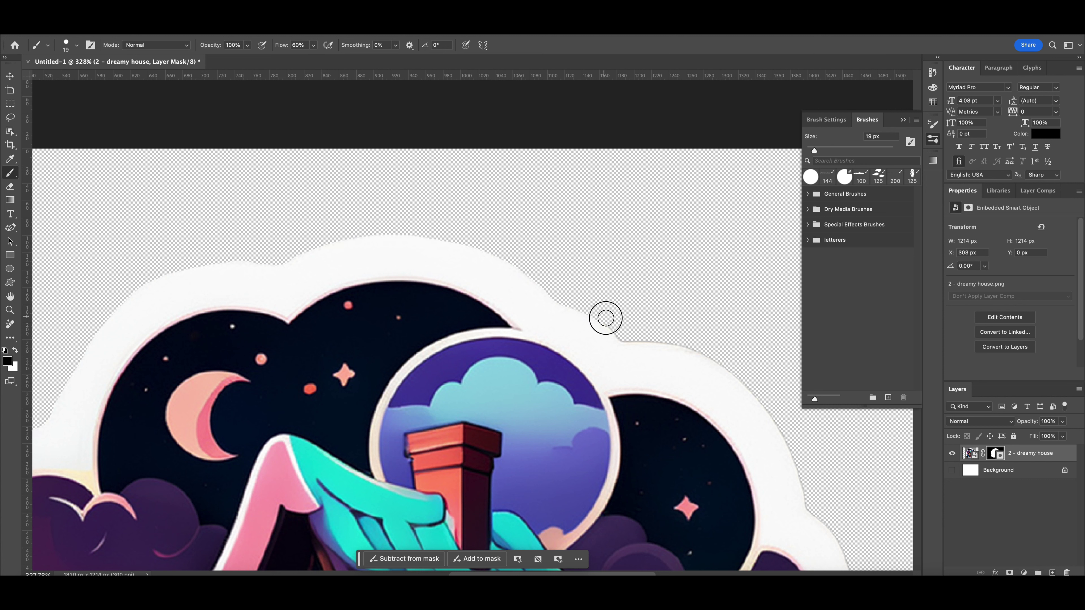
drag(529, 266, 639, 324)
Trim the upper-right border, then undo the accidental notch via Edit > Undo
scroll(638, 323, right, 10)
scroll(638, 323, down, 3)
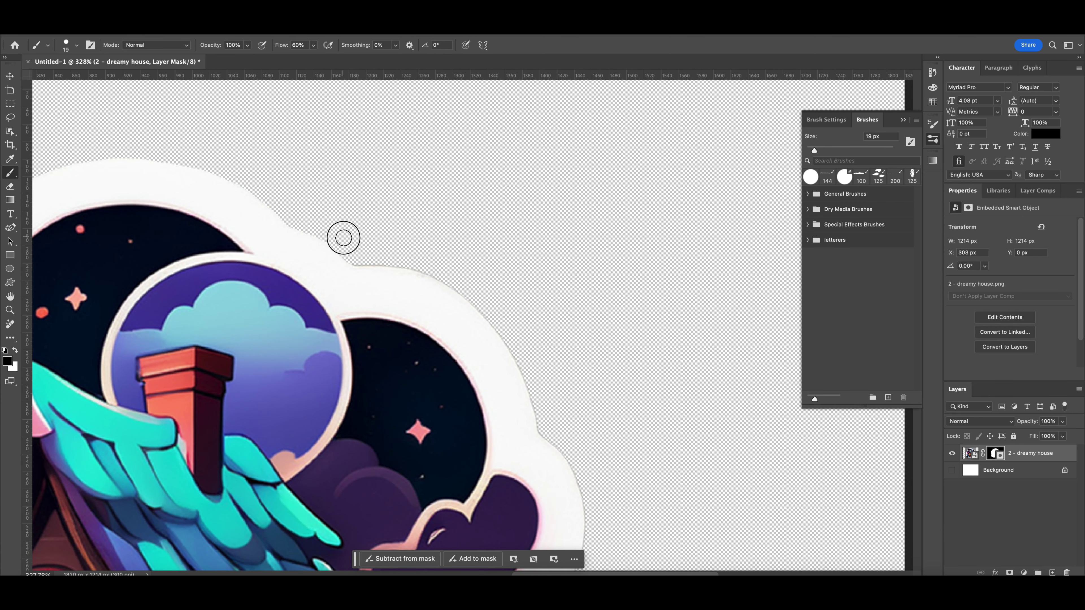
mouse_move(343, 238)
mouse_down()
mouse_move(354, 252)
mouse_move(471, 295)
mouse_move(533, 378)
mouse_move(545, 424)
mouse_move(580, 432)
mouse_up()
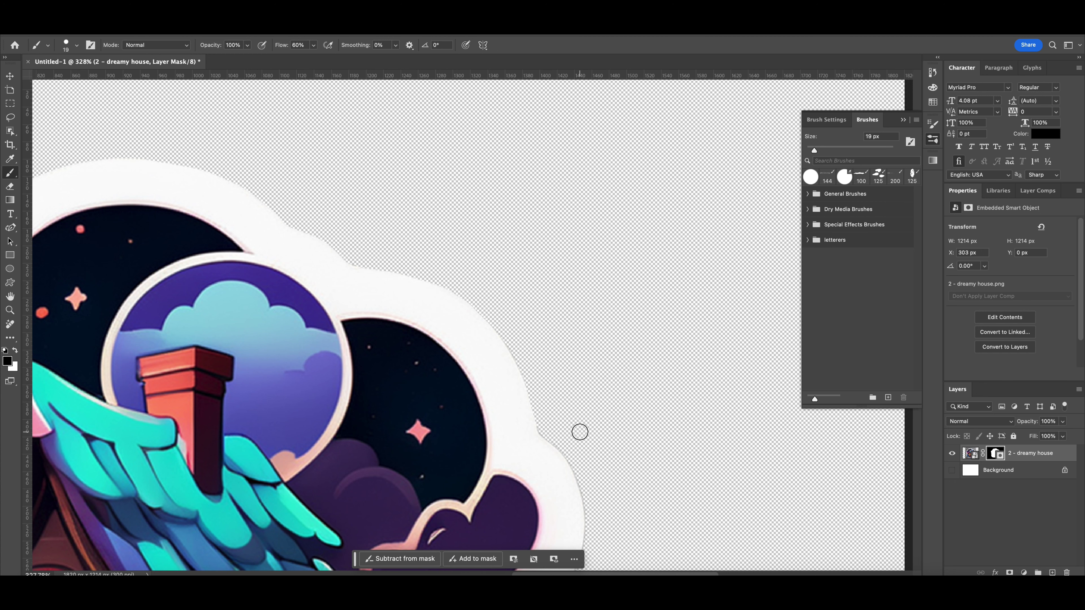
click(502, 366)
scroll(503, 369, down, 5)
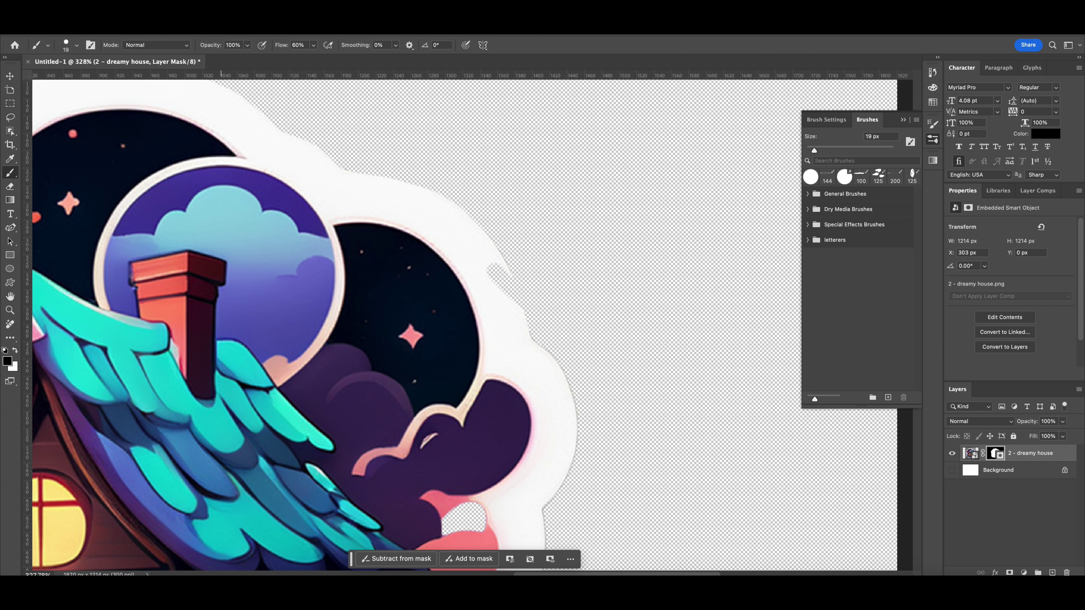
click(126, 37)
click(126, 36)
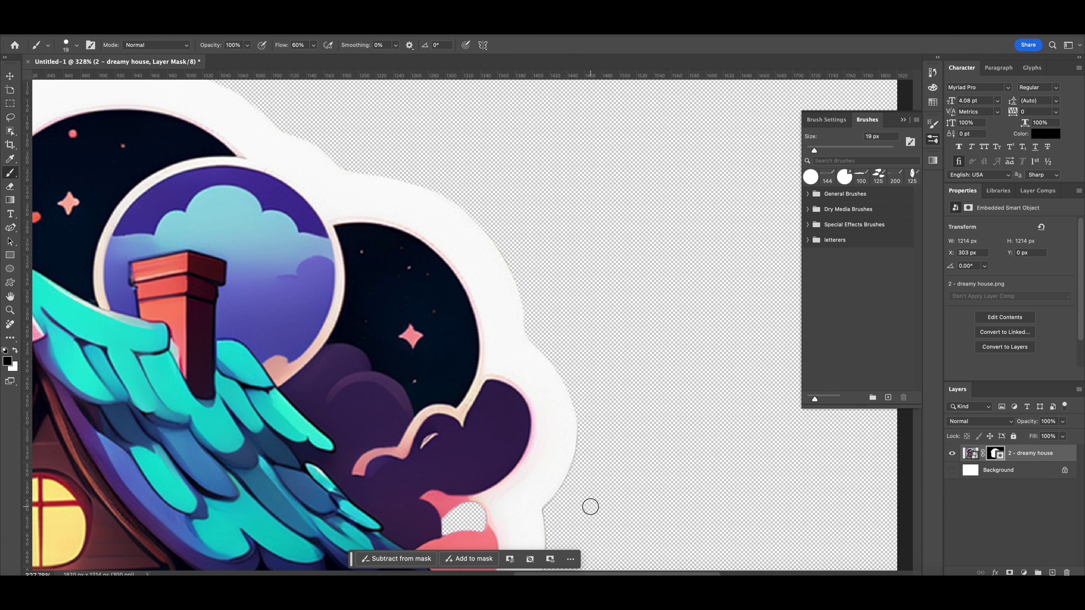
scroll(590, 507, down, 5)
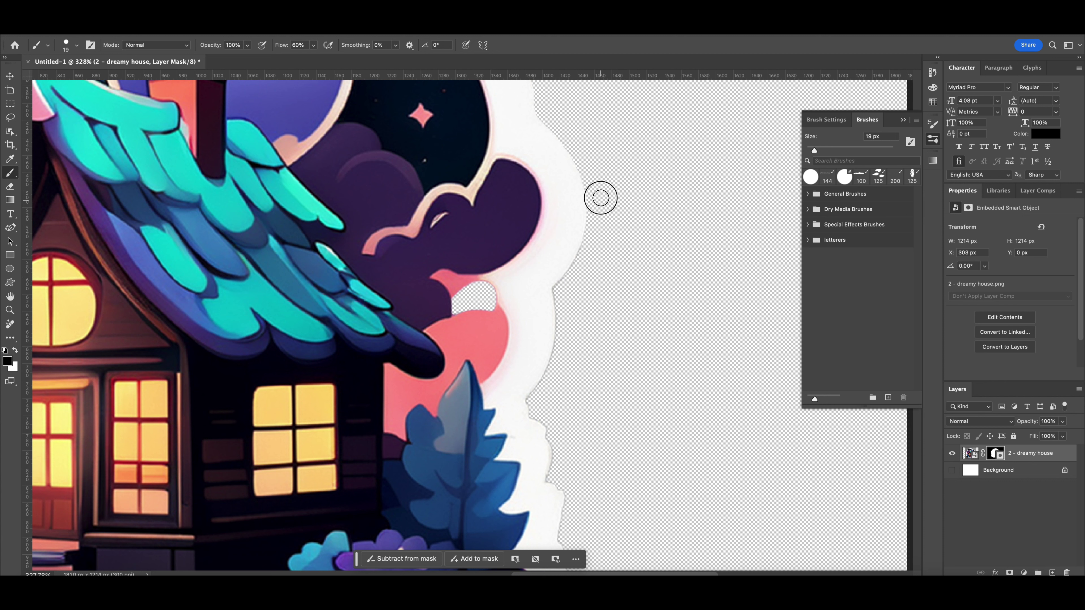
Trim the white border down the right side and around the lower-right corner
mouse_move(582, 252)
mouse_down()
mouse_move(533, 401)
mouse_move(564, 485)
mouse_up()
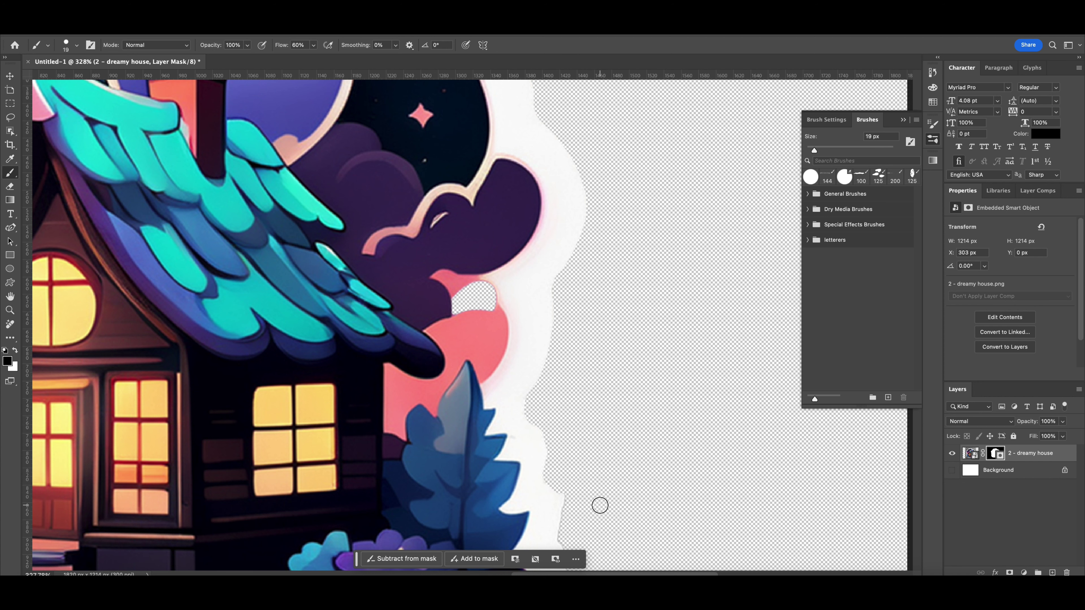
scroll(600, 505, down, 5)
scroll(600, 505, down, 3)
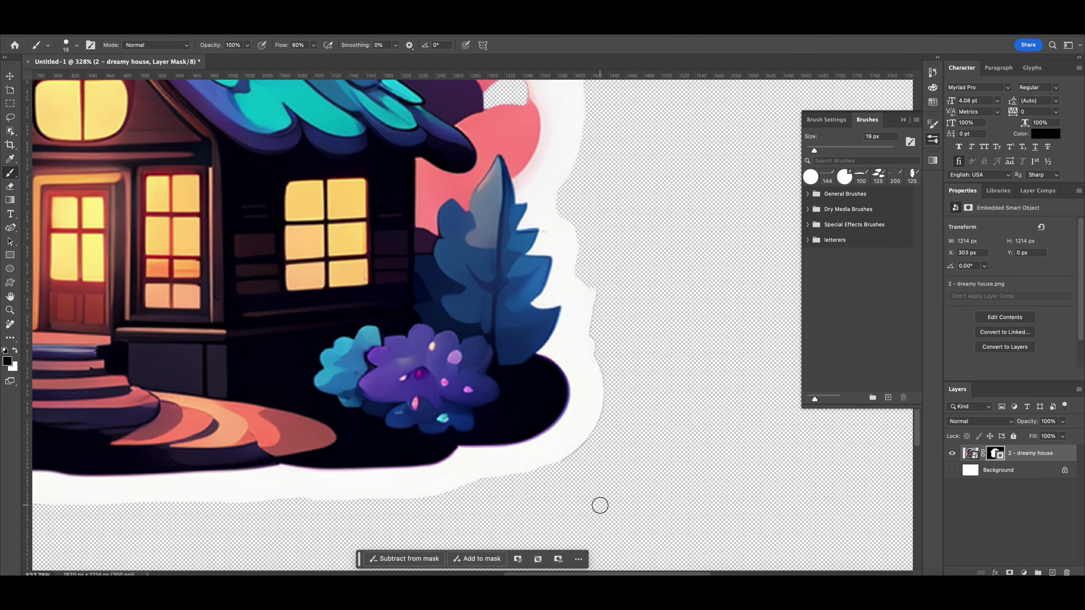
mouse_move(598, 271)
mouse_down()
mouse_move(602, 422)
mouse_move(529, 505)
mouse_up()
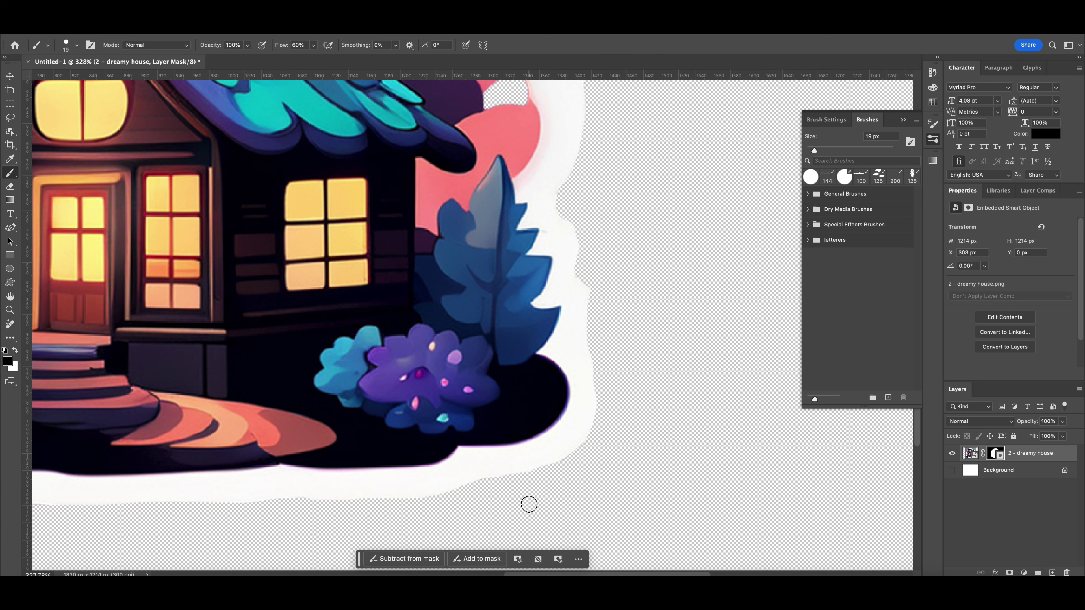
scroll(528, 504, up, 3)
scroll(529, 504, left, 2)
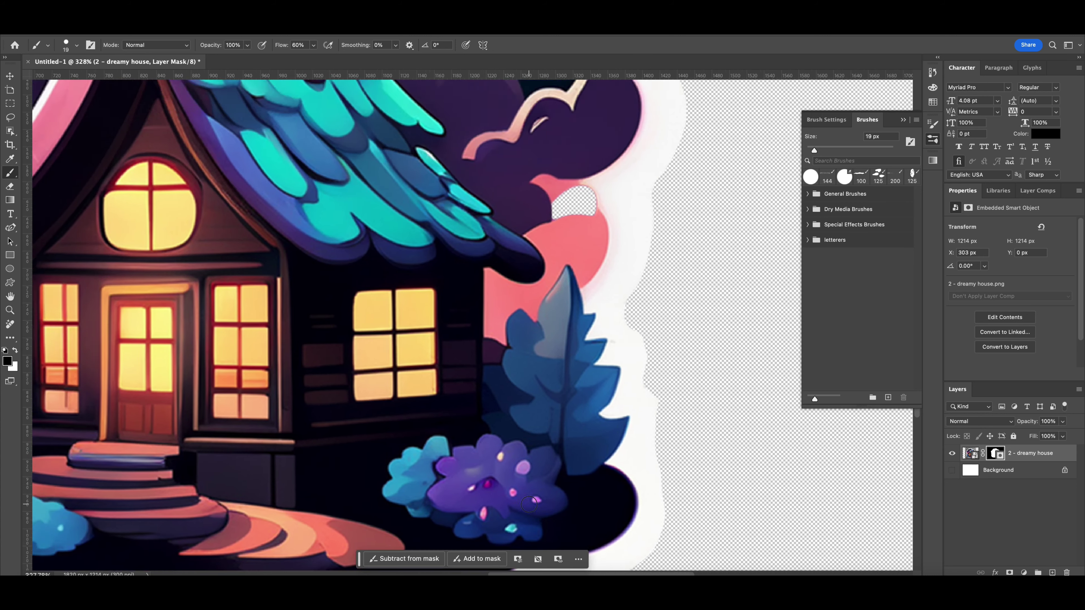
scroll(529, 504, down, 5)
scroll(529, 507, up, 10)
scroll(528, 504, up, 6)
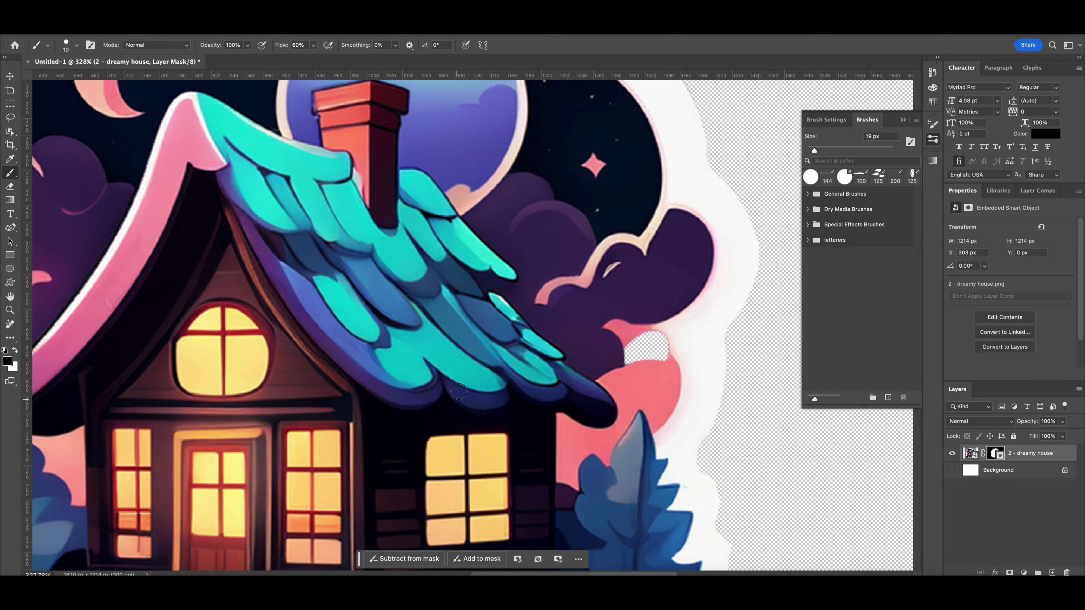
scroll(449, 391, down, 5)
scroll(449, 391, down, 3)
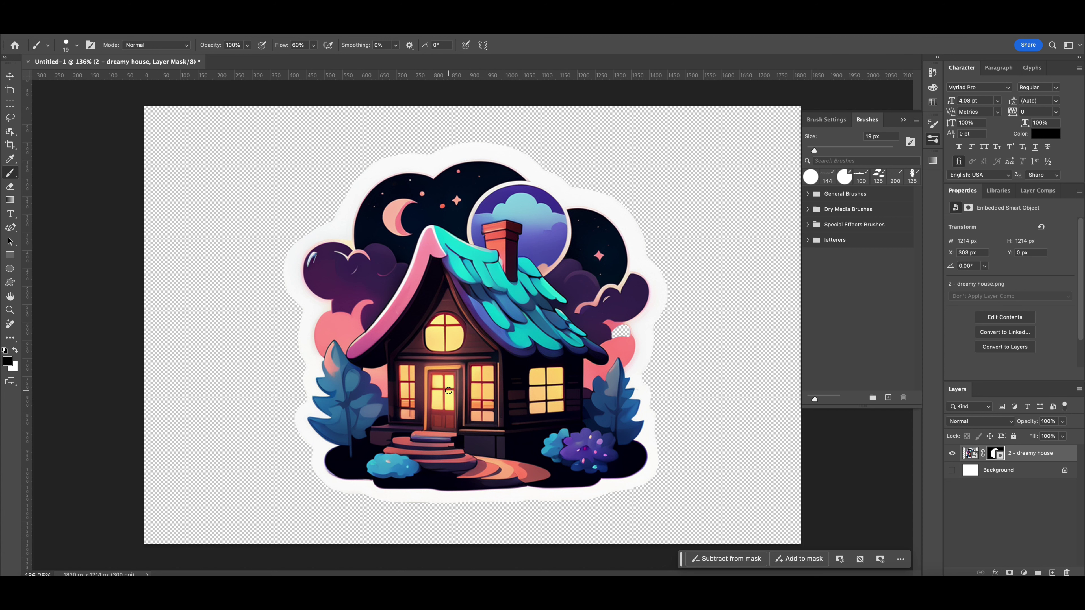
Show the white Background layer and brush away the halo along the sticker's top edge
click(953, 471)
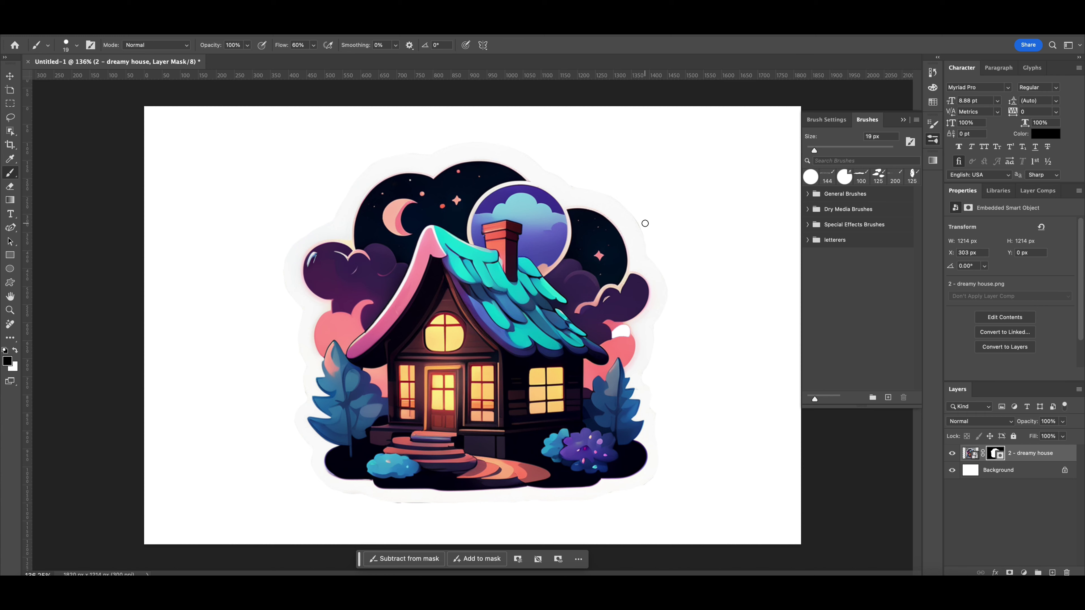
scroll(645, 223, up, 1)
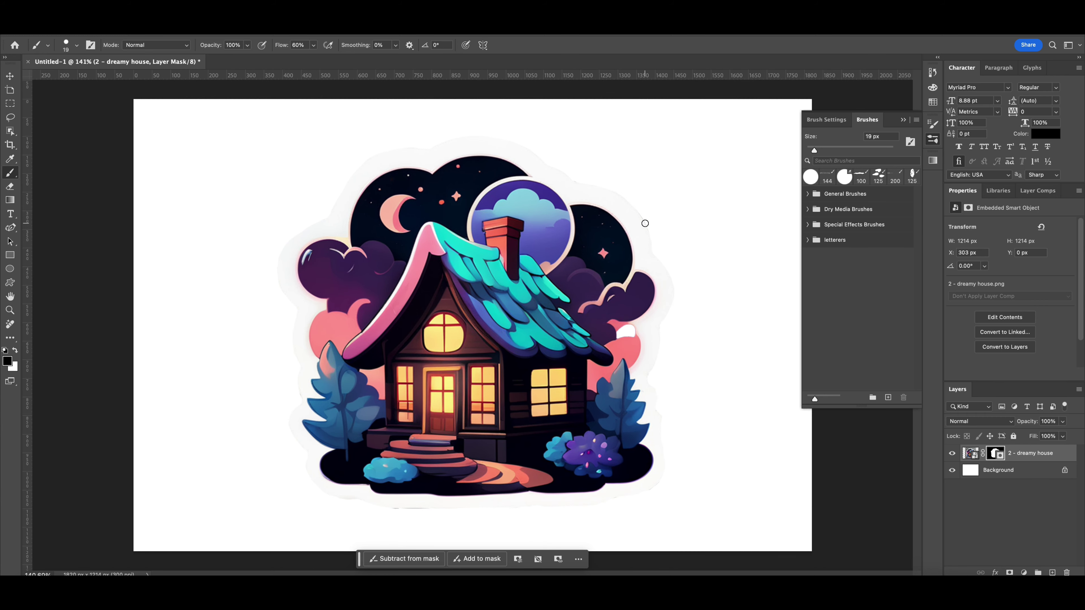
scroll(638, 205, up, 5)
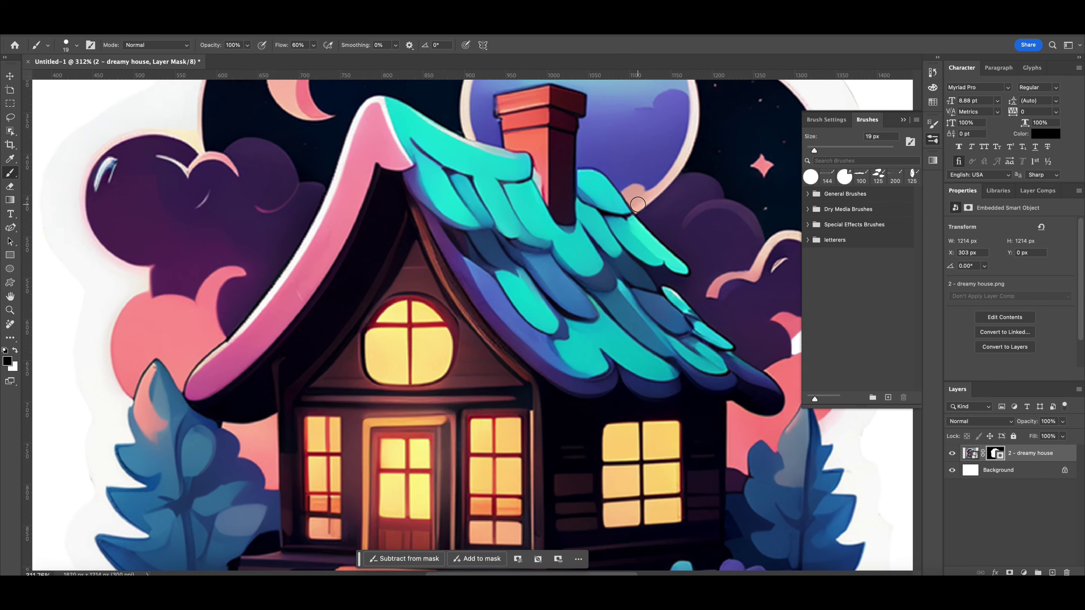
scroll(638, 204, up, 3)
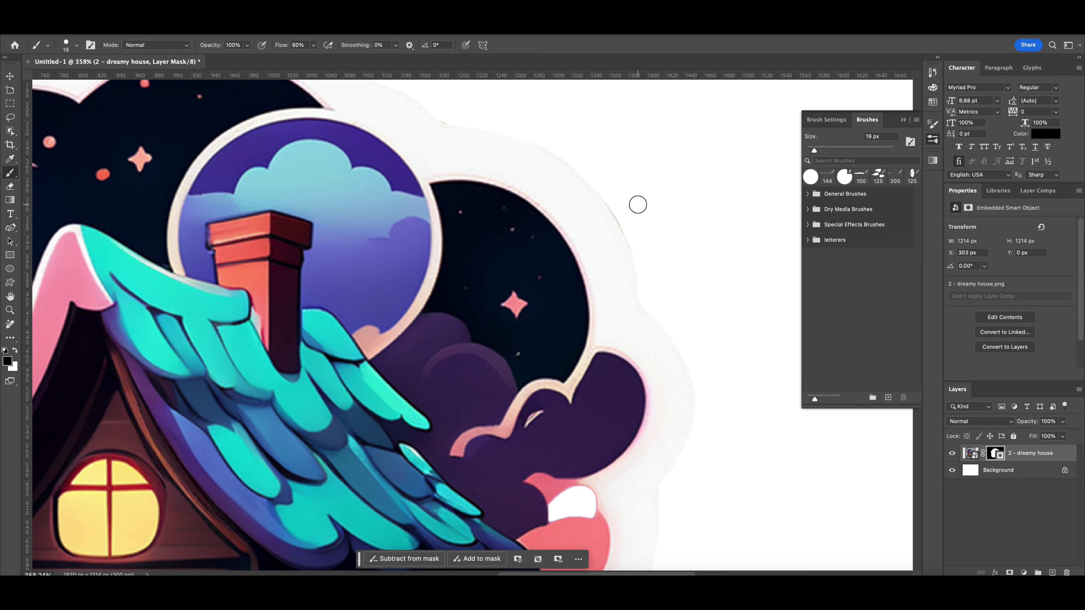
mouse_move(445, 104)
mouse_down()
mouse_move(444, 115)
mouse_move(509, 123)
mouse_move(554, 150)
mouse_move(596, 185)
mouse_move(647, 265)
mouse_up()
Brush off the halo on the lower-right edge and zoom out until the whole house shows
drag(683, 489, 663, 497)
key(ctrl+minus)
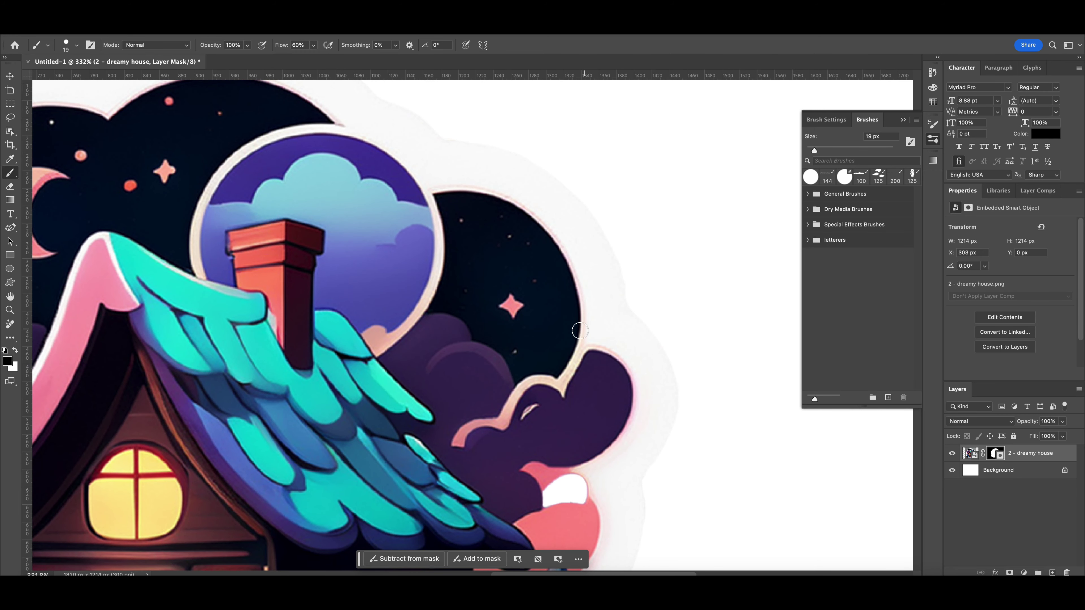
key(ctrl+minus)
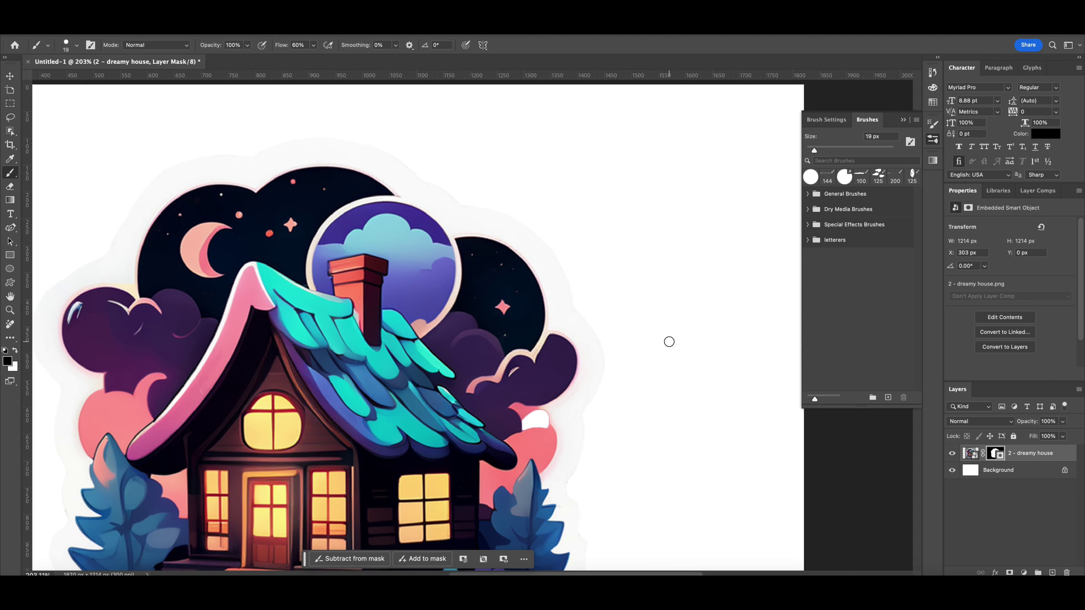
On the layer mask, brush away the faint grey line along the sticker's bottom white border
scroll(669, 342, down, 10)
scroll(669, 342, left, 8)
scroll(669, 342, down, 1)
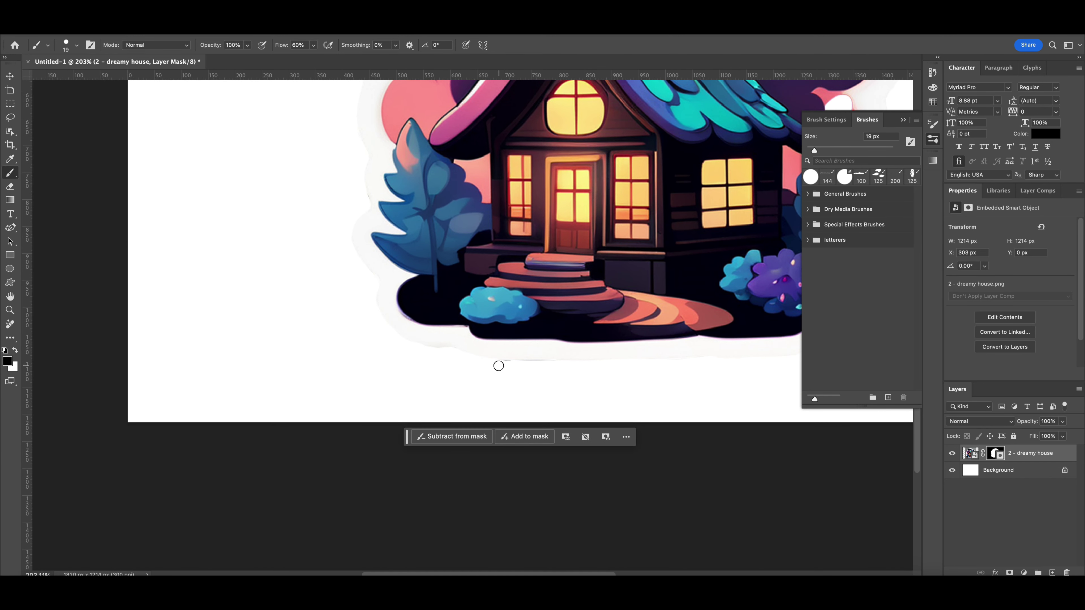
drag(508, 369, 603, 369)
scroll(551, 384, down, 1)
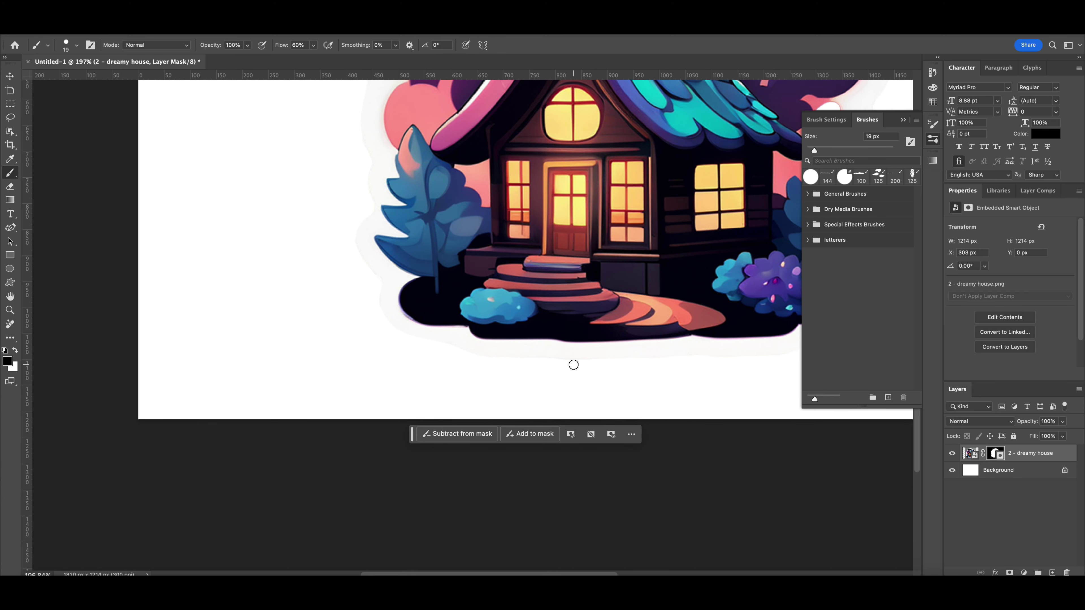
scroll(573, 365, down, 1)
scroll(573, 364, down, 1)
scroll(573, 365, down, 2)
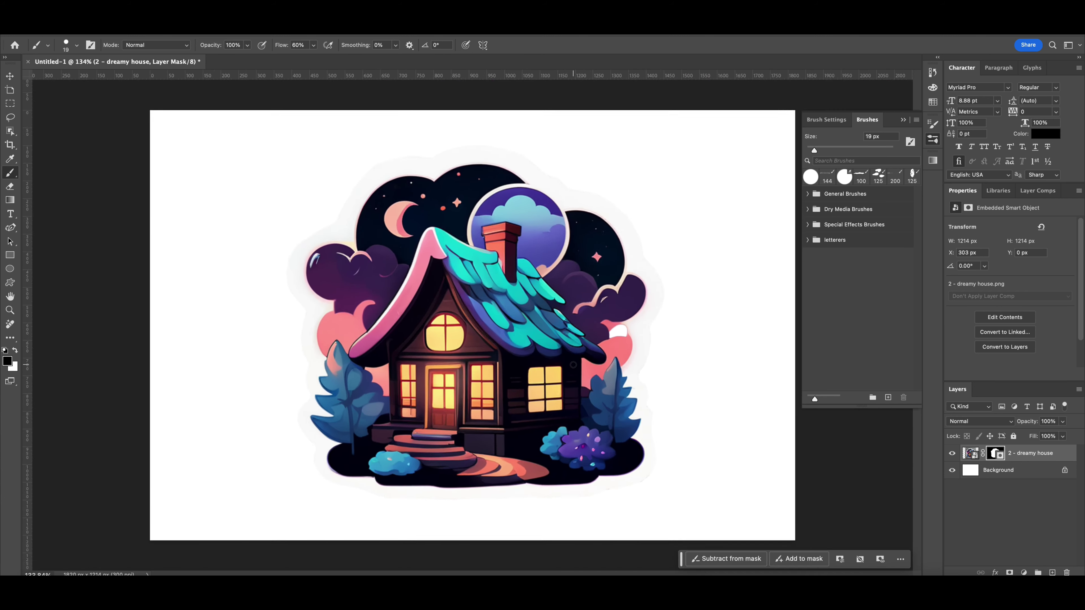
scroll(573, 365, down, 1)
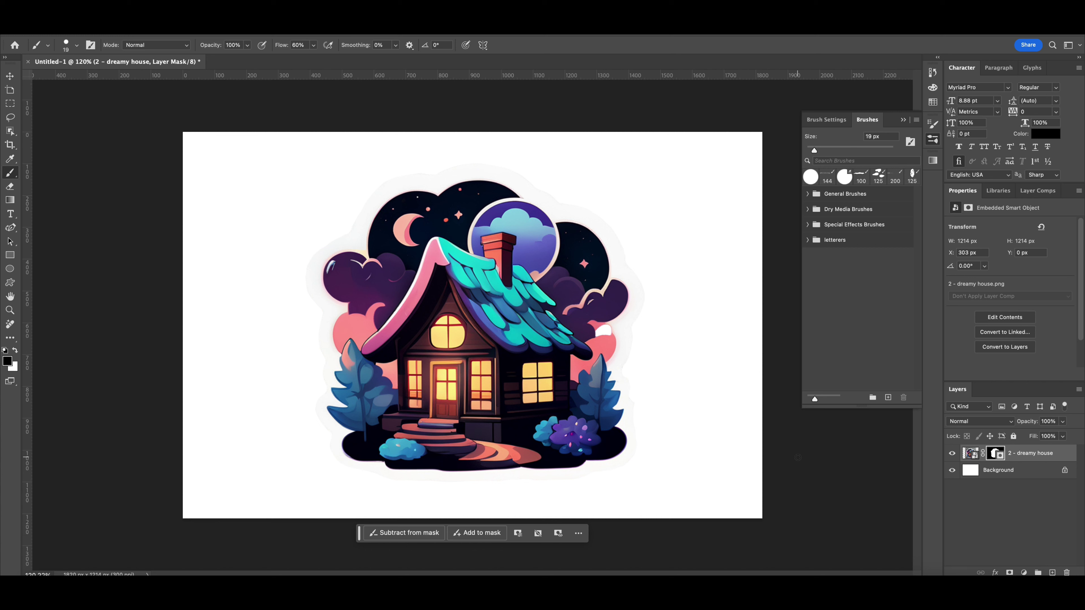
Hide the white Background, switch the mask brush to white, and paint back the pink cloud's missing patch
click(952, 470)
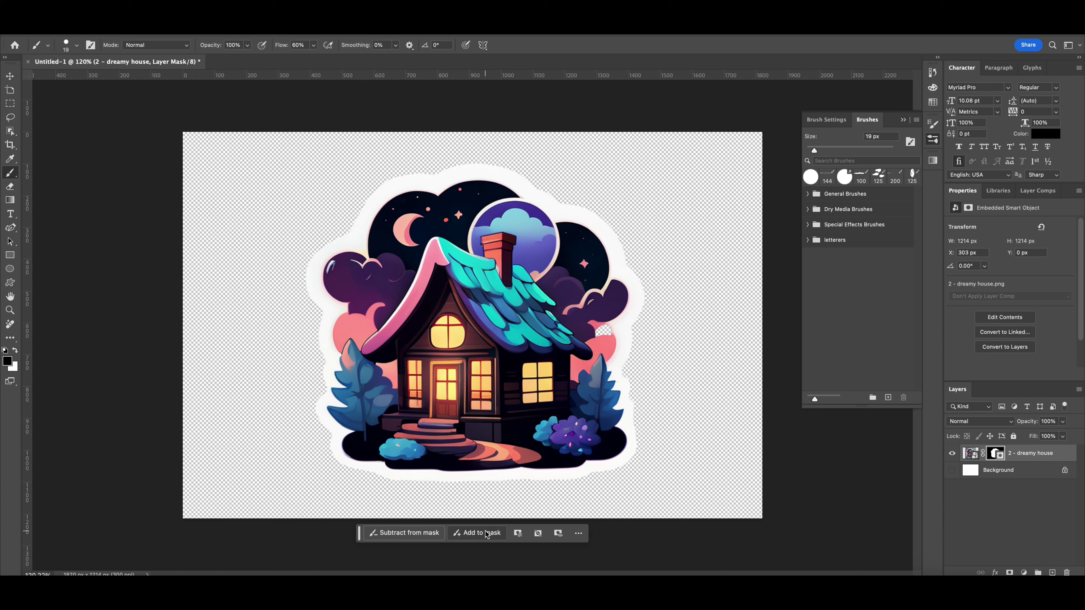
click(474, 531)
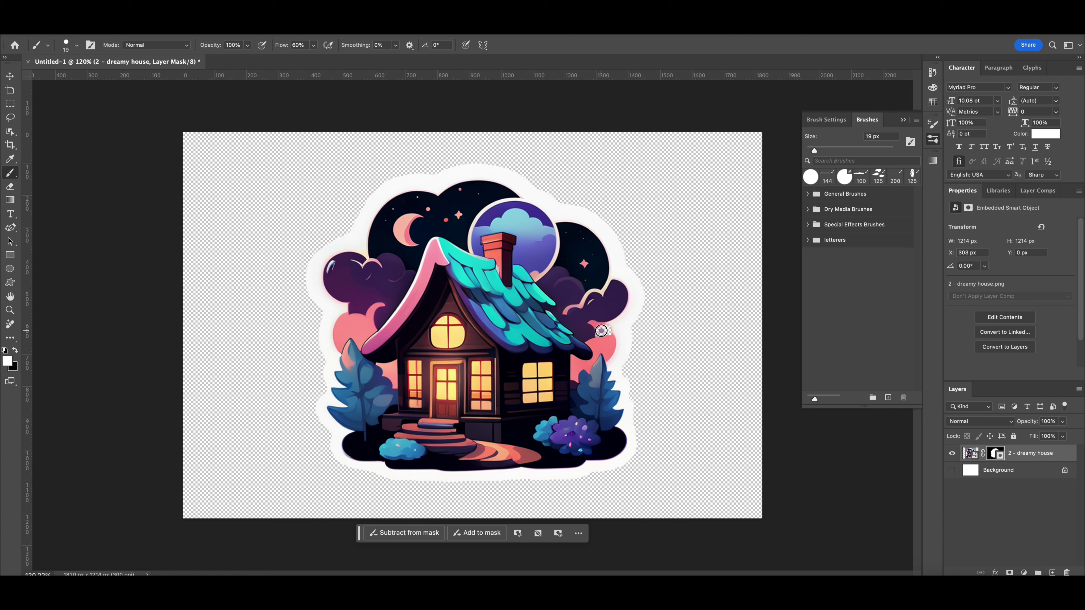
drag(597, 331, 595, 336)
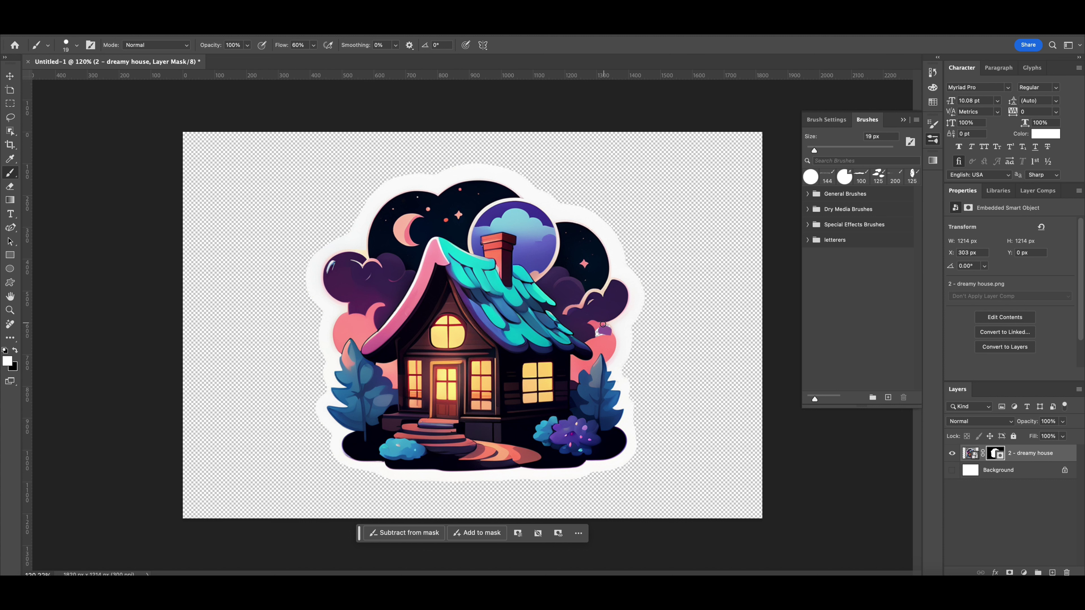